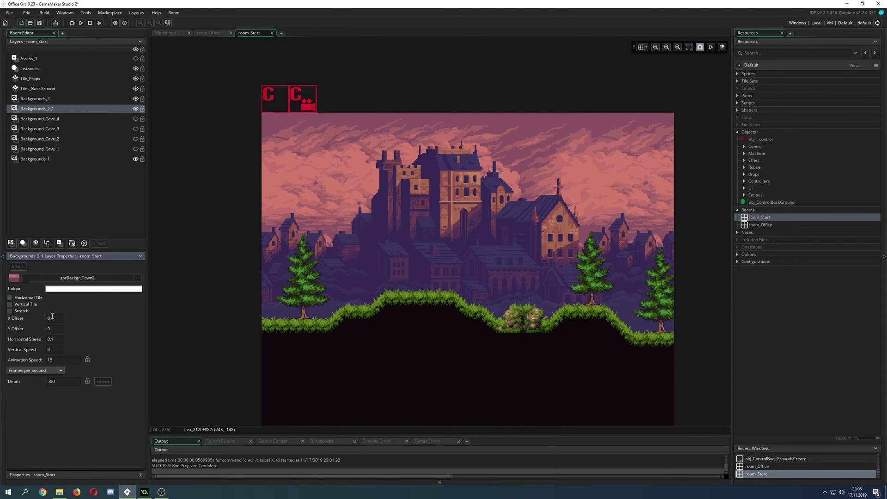
Turn off Horizontal Tile on Backgrounds_2_1, try an X Offset of 50, then reset it to 0.
{"action": "left_click", "coordinate": [9, 298]}
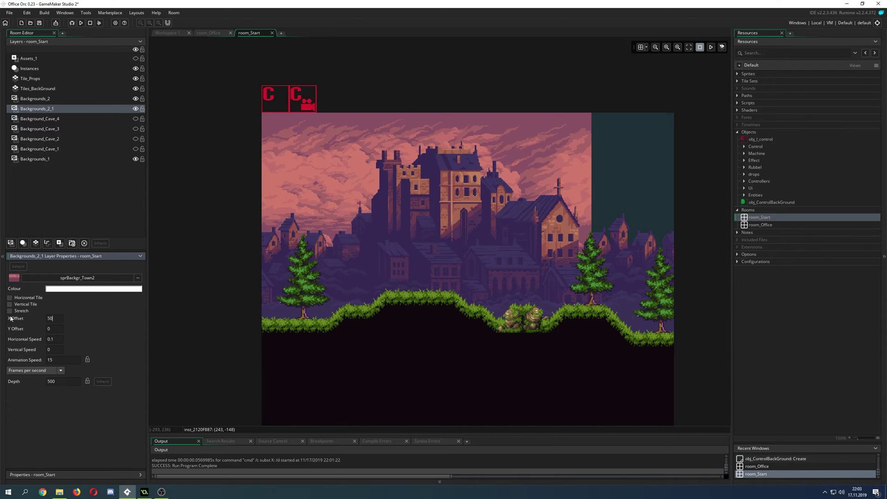
{"action": "type", "text": "50"}
{"action": "key", "text": "Return"}
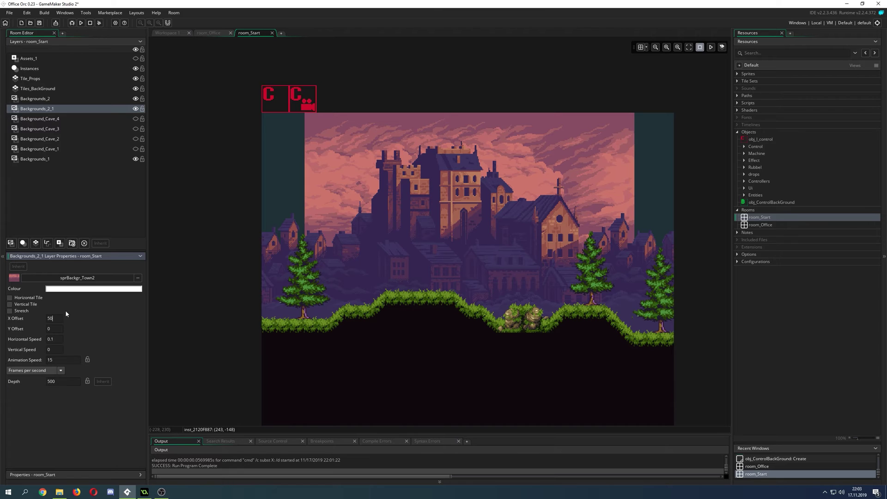
{"action": "key", "text": "BackSpace"}
{"action": "key", "text": "Return"}
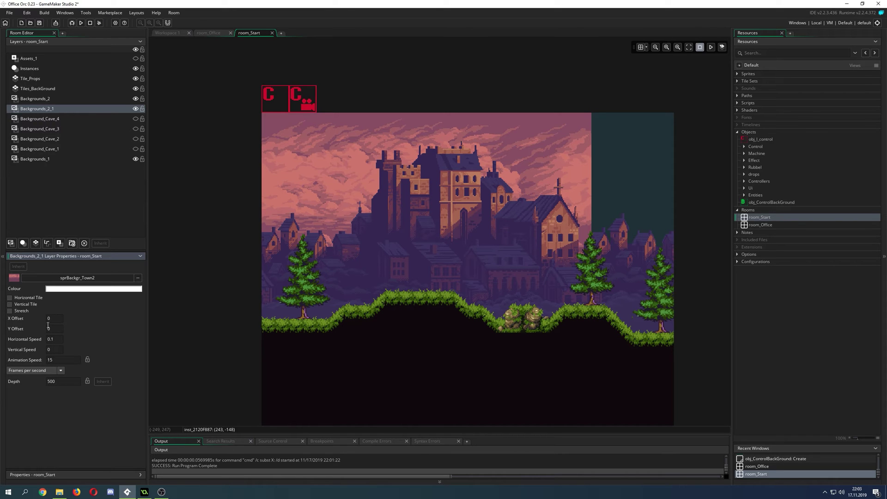
{"action": "left_click", "coordinate": [205, 33]}
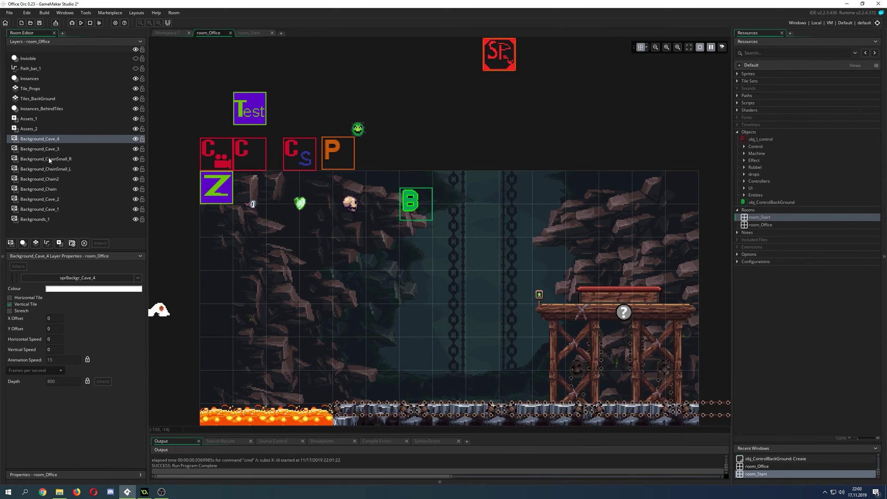
{"action": "left_click", "coordinate": [104, 179]}
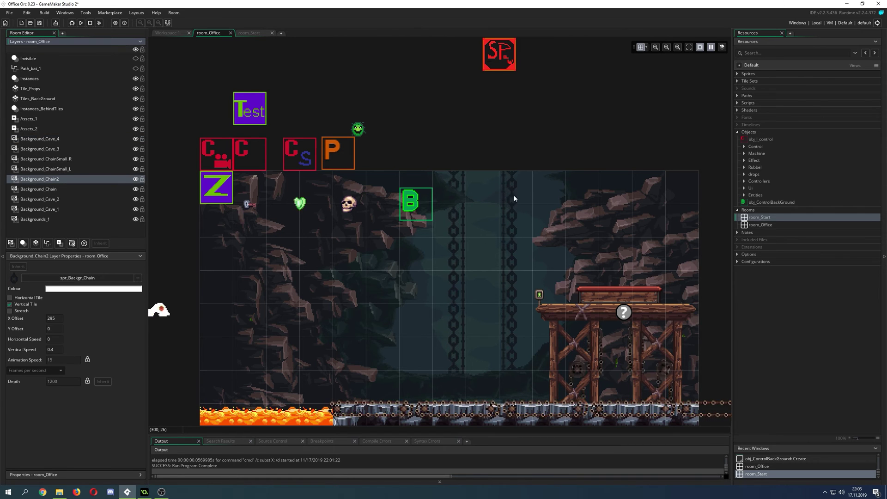
{"action": "left_click", "coordinate": [8, 320]}
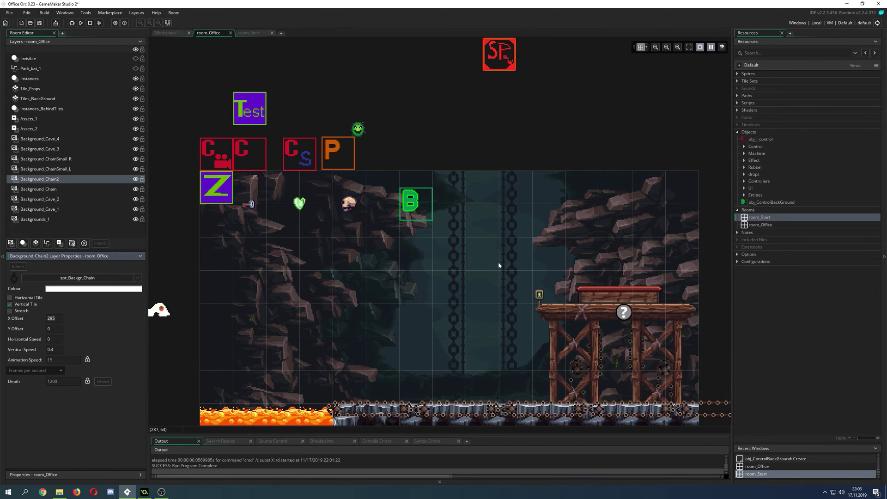
{"action": "left_click", "coordinate": [251, 32]}
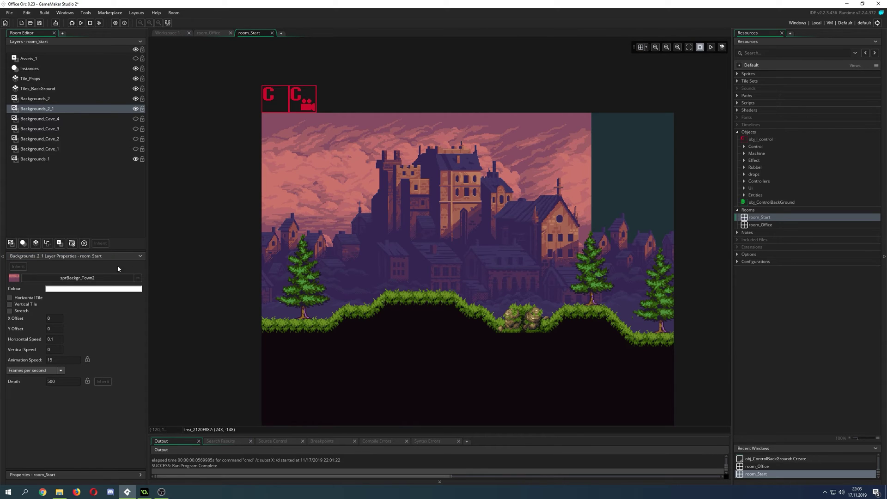
Re-enable horizontal tiling on Backgrounds_2_1, play the room animation, and unhide Background_Cave_4 through Cave_1.
{"action": "left_click", "coordinate": [9, 299]}
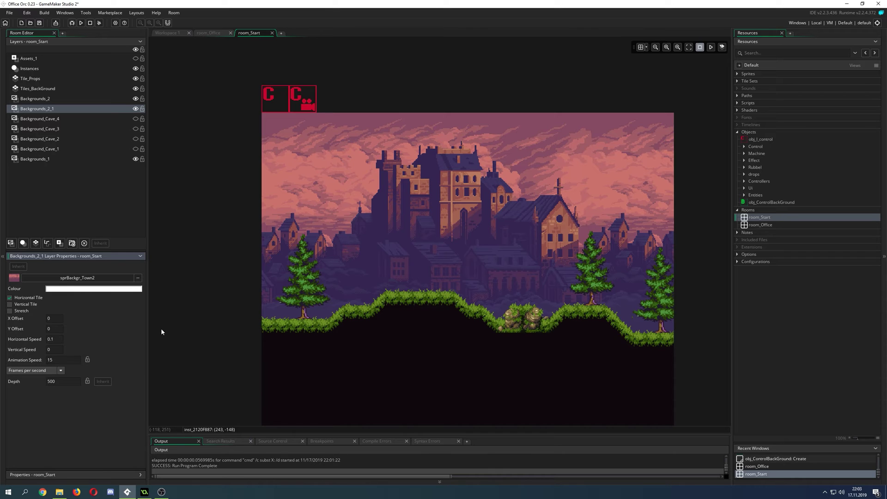
{"action": "left_click", "coordinate": [711, 47]}
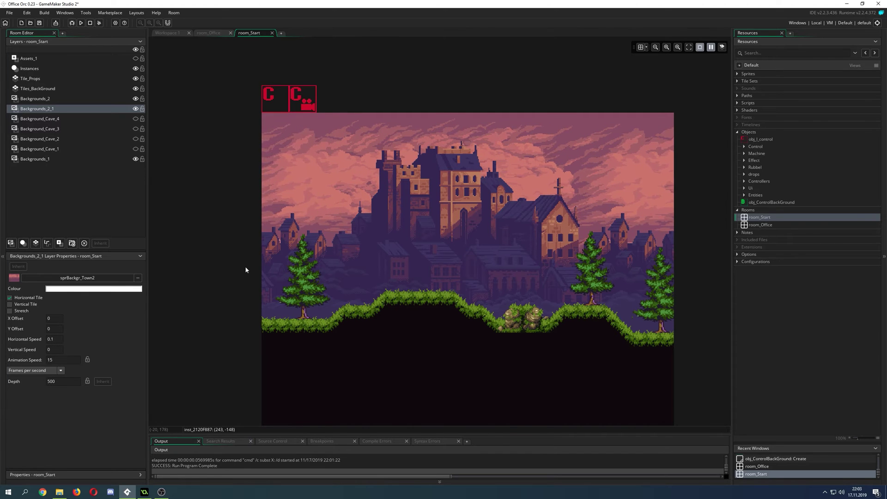
{"action": "scroll", "coordinate": [245, 265], "scroll_direction": "down", "scroll_amount": 3}
{"action": "left_click", "coordinate": [136, 118]}
{"action": "left_click", "coordinate": [135, 128]}
{"action": "left_click", "coordinate": [135, 139]}
{"action": "left_click", "coordinate": [135, 148]}
{"action": "scroll", "coordinate": [364, 224], "scroll_direction": "down", "scroll_amount": 20}
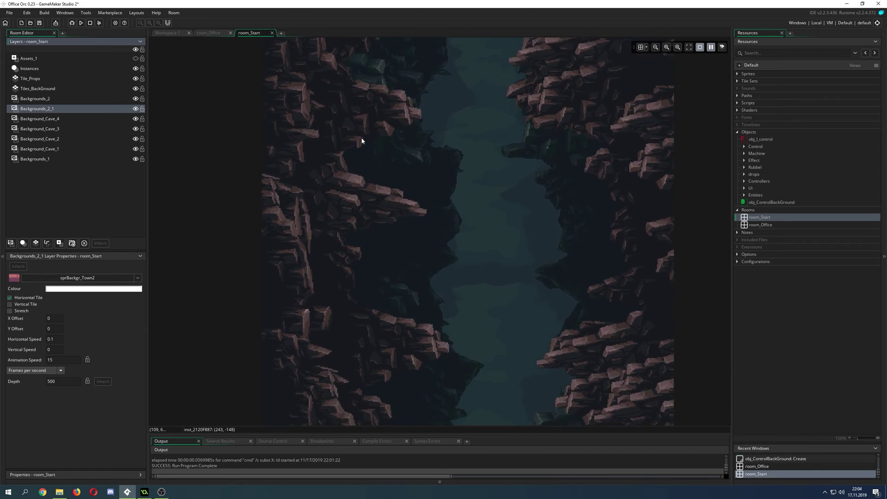
{"action": "left_click", "coordinate": [712, 47]}
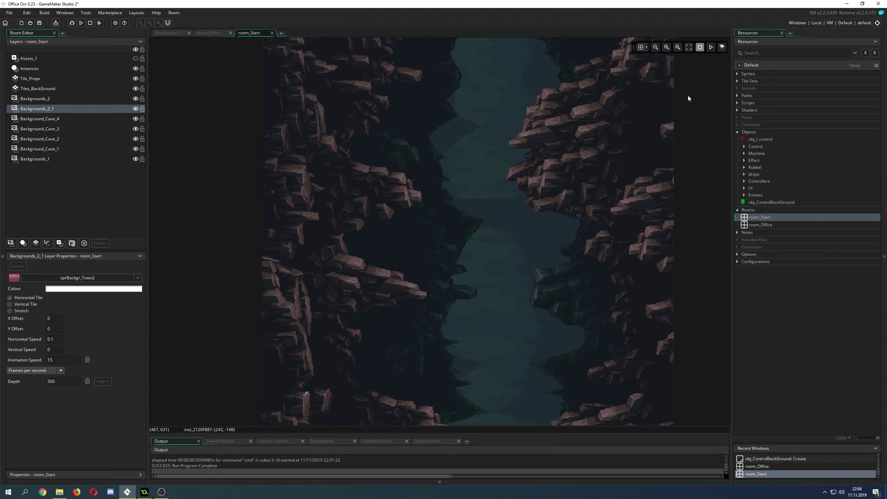
{"action": "left_click", "coordinate": [712, 48]}
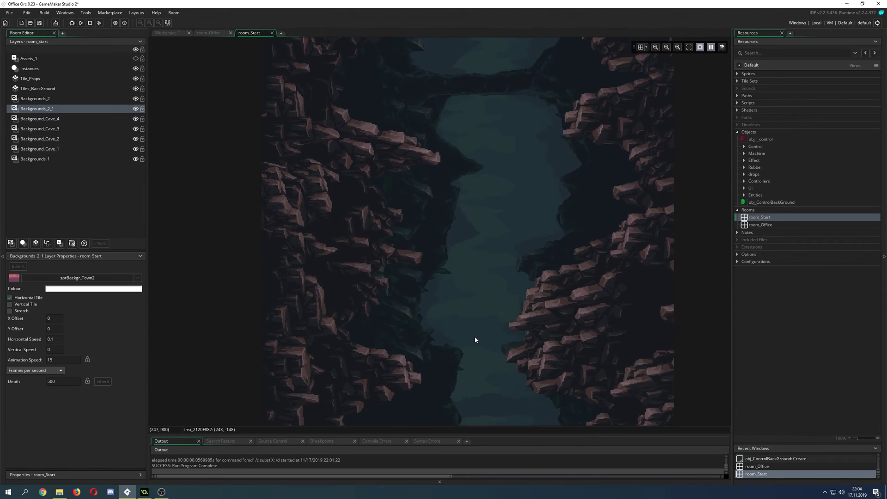
Inspect the Cave_4 and Cave_3 layer settings, flip Cave_4's vertical speed sign, and toggle its visibility.
{"action": "left_click", "coordinate": [40, 119]}
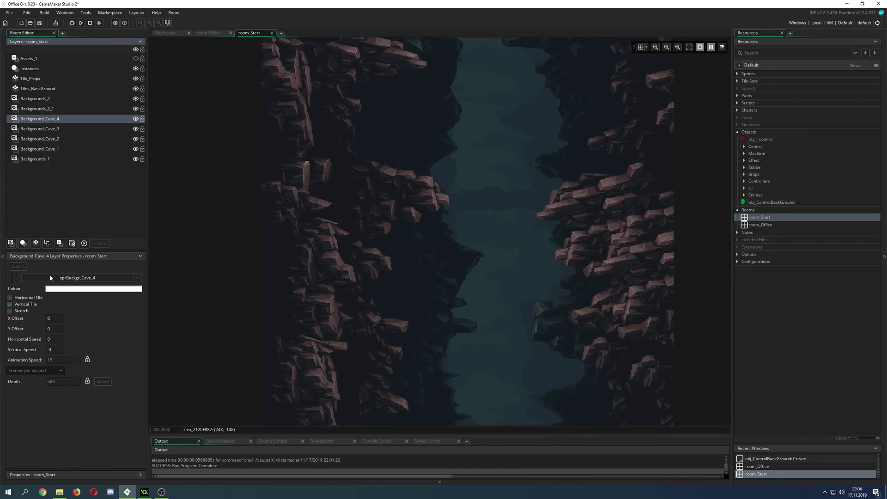
{"action": "left_click", "coordinate": [50, 350]}
{"action": "key", "text": "BackSpace"}
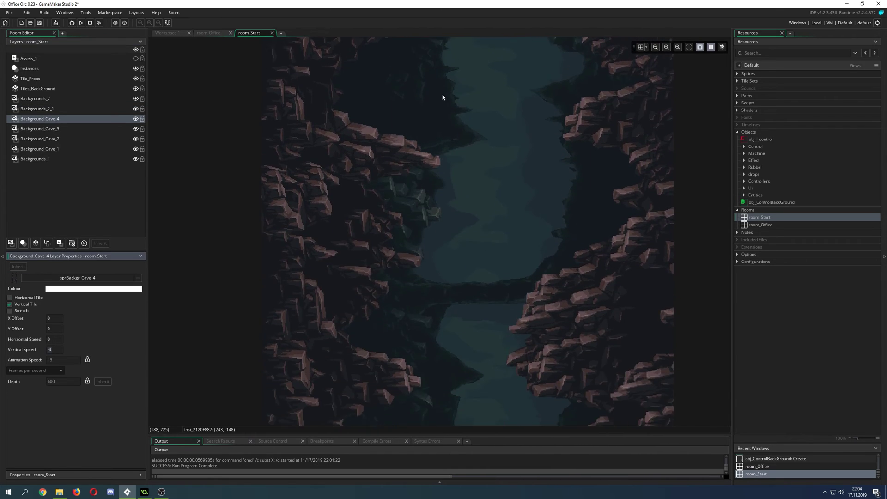
{"action": "left_click", "coordinate": [62, 132]}
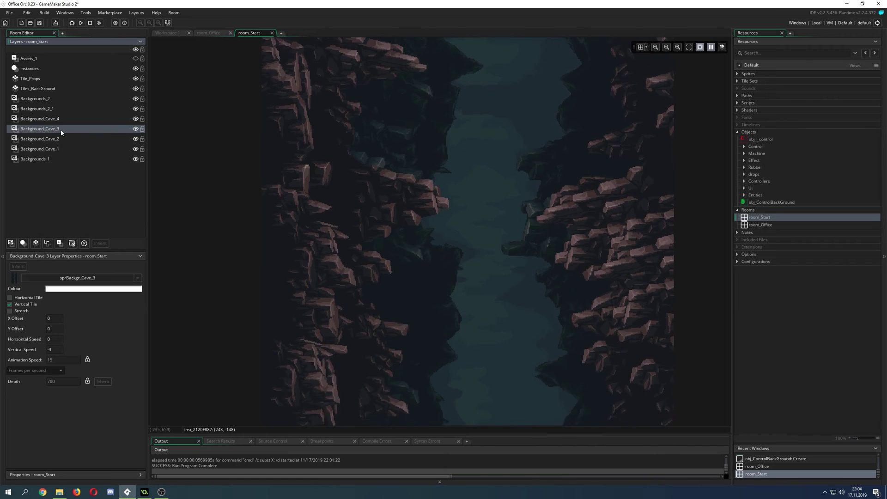
{"action": "left_click", "coordinate": [51, 121]}
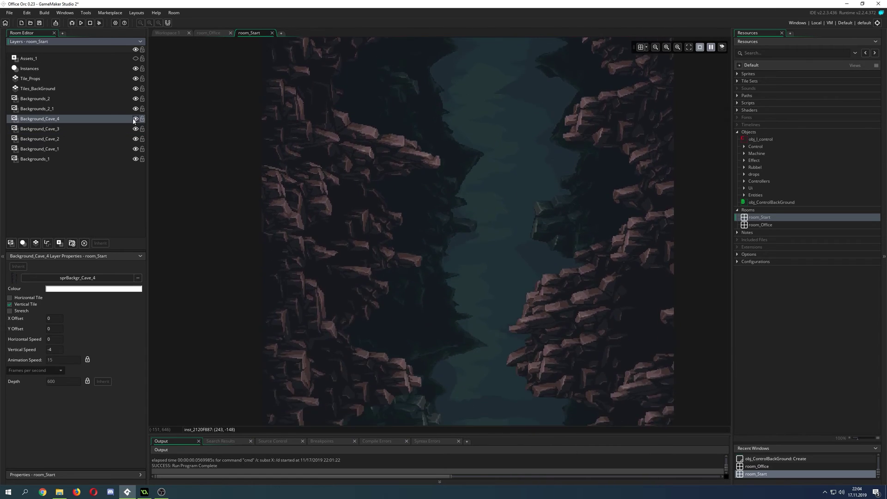
{"action": "left_click", "coordinate": [135, 119]}
{"action": "left_click", "coordinate": [135, 119]}
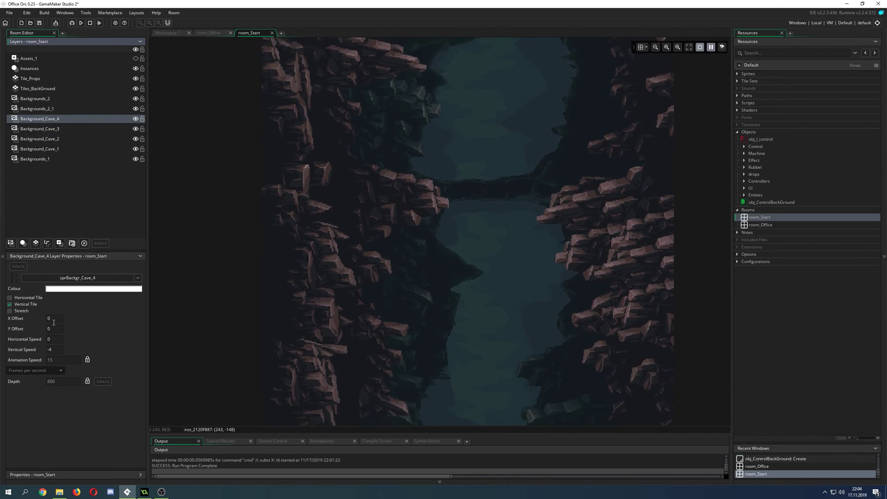
Pause the room animation and turn off Vertical Tile on Background_Cave_1.
{"action": "left_click", "coordinate": [54, 149]}
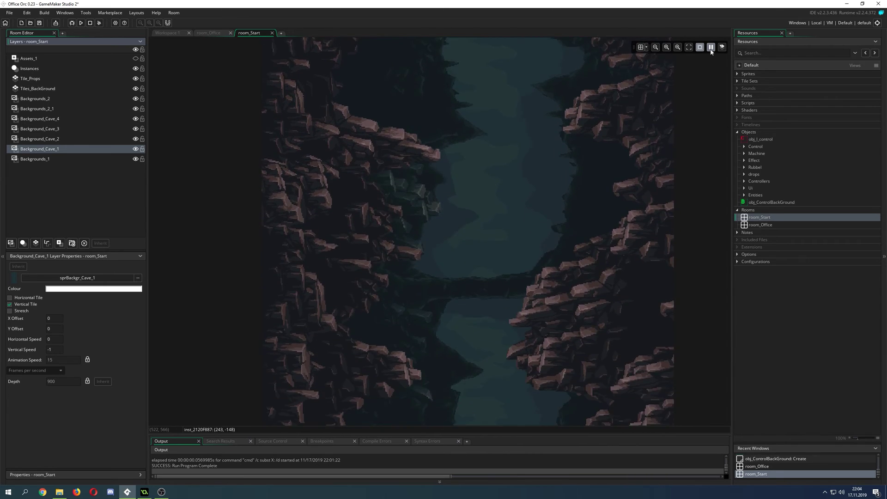
{"action": "left_click", "coordinate": [711, 47]}
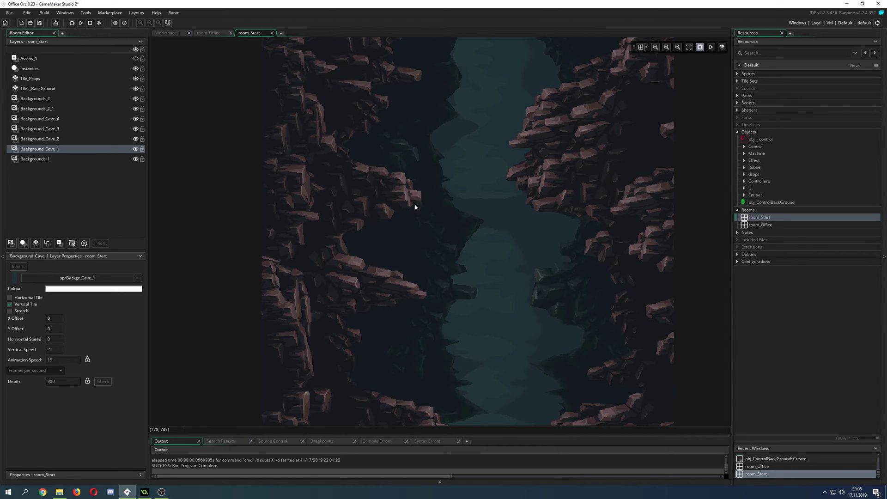
{"action": "left_click", "coordinate": [10, 304]}
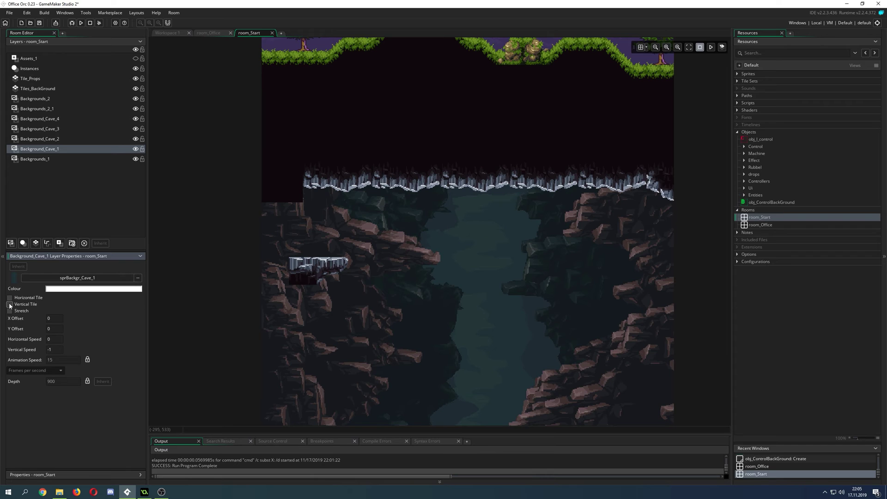
Turn Vertical Tile back on for Background_Cave_4 so its cave chasm repeats down room_Start.
{"action": "left_click", "coordinate": [40, 118]}
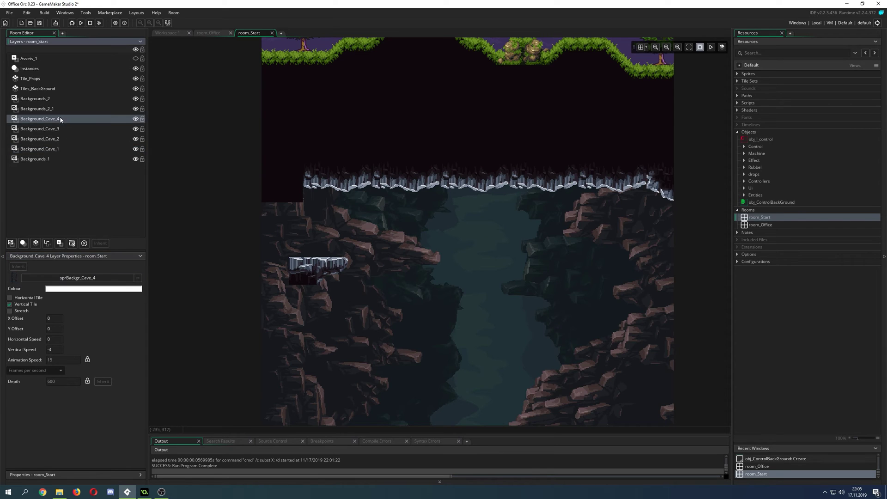
{"action": "left_click", "coordinate": [13, 306]}
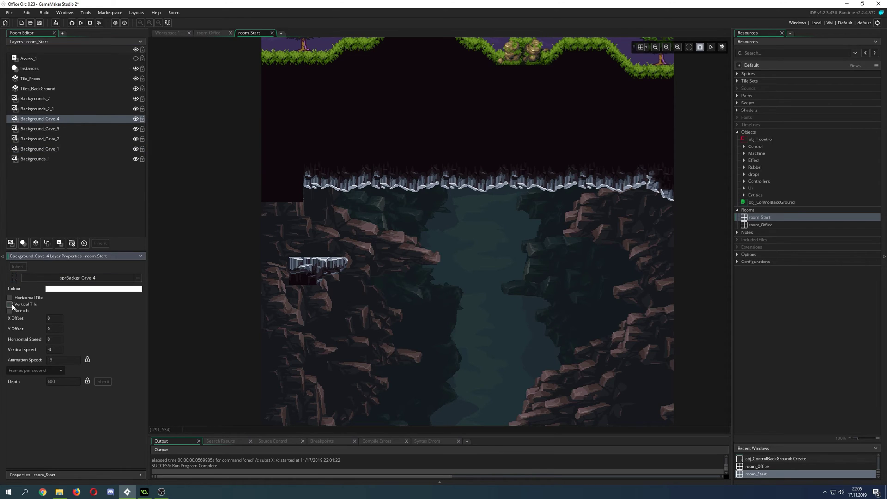
{"action": "scroll", "coordinate": [407, 264], "scroll_direction": "up", "scroll_amount": 3}
{"action": "scroll", "coordinate": [406, 264], "scroll_direction": "down", "scroll_amount": 10}
{"action": "scroll", "coordinate": [403, 271], "scroll_direction": "down", "scroll_amount": 1, "text": "ctrl"}
{"action": "scroll", "coordinate": [404, 270], "scroll_direction": "down", "scroll_amount": 3, "text": "ctrl"}
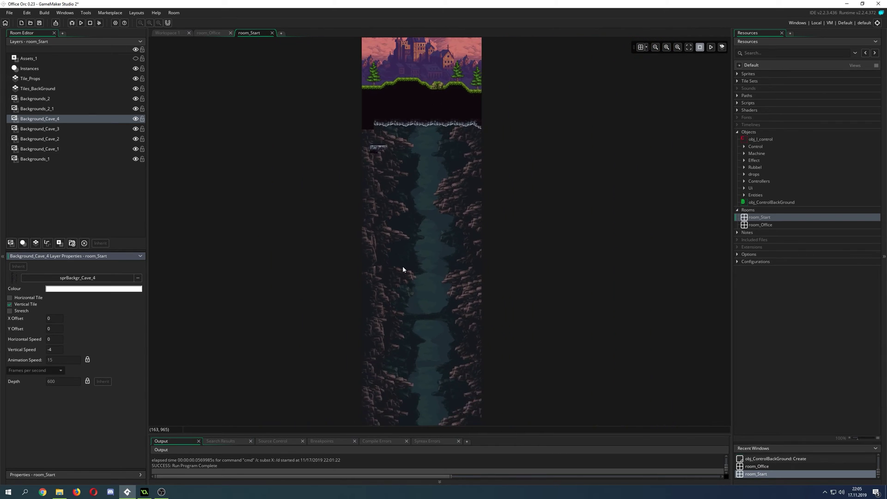
{"action": "scroll", "coordinate": [377, 272], "scroll_direction": "up", "scroll_amount": 2}
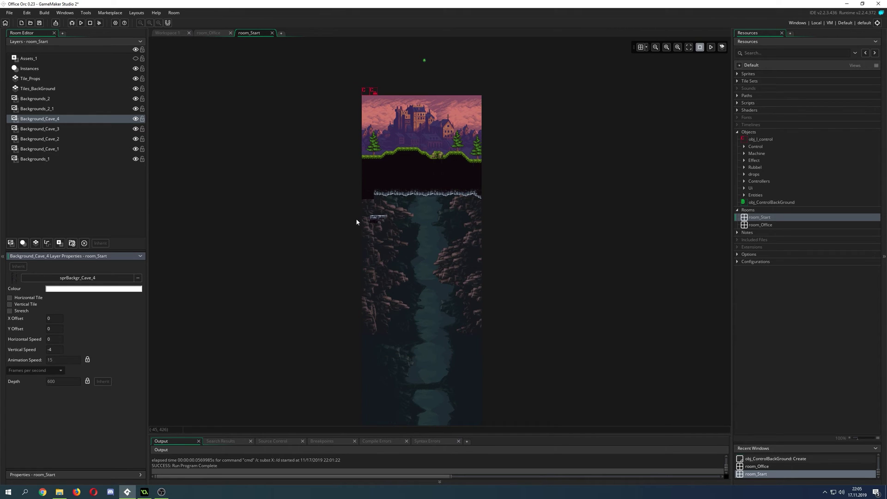
{"action": "scroll", "coordinate": [403, 314], "scroll_direction": "down", "scroll_amount": 5}
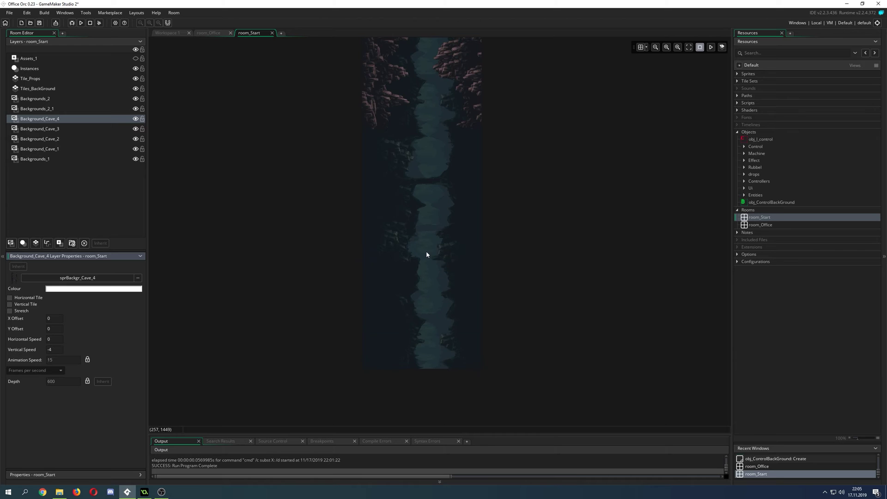
{"action": "left_click", "coordinate": [15, 306]}
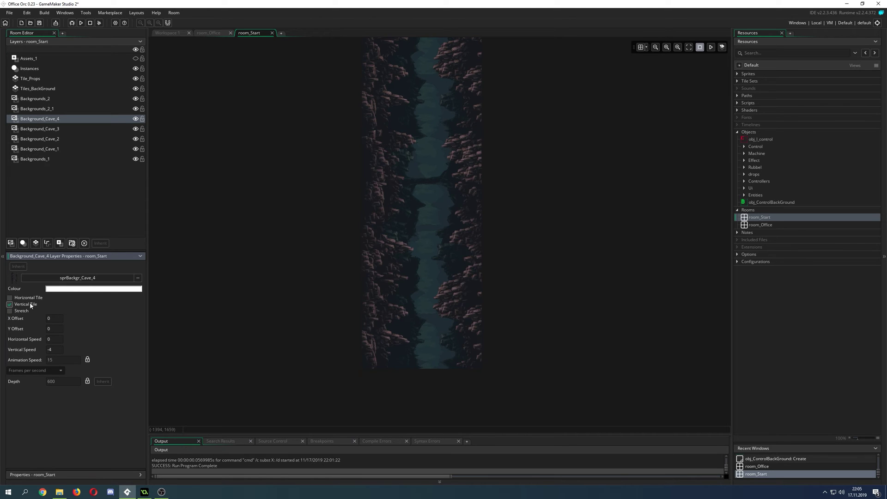
{"action": "scroll", "coordinate": [452, 291], "scroll_direction": "up", "scroll_amount": 5, "text": "ctrl"}
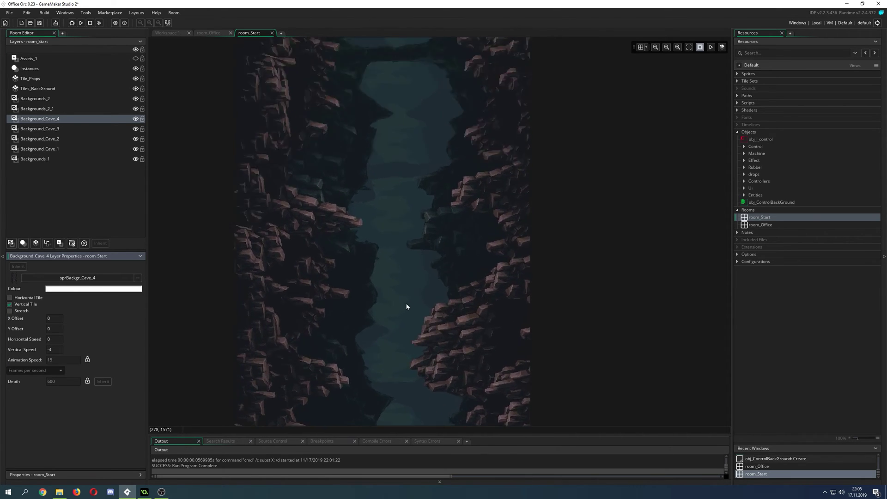
{"action": "scroll", "coordinate": [397, 309], "scroll_direction": "up", "scroll_amount": 4}
{"action": "scroll", "coordinate": [379, 272], "scroll_direction": "up", "scroll_amount": 3}
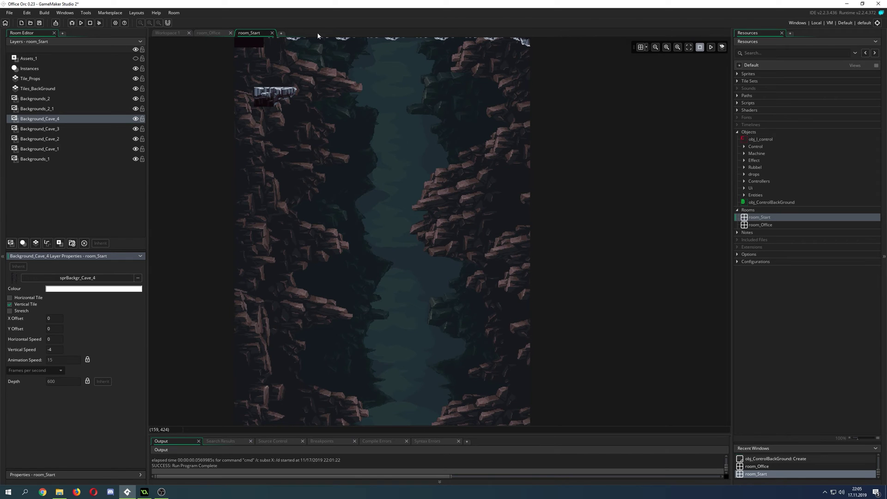
Switch to room_Office and open obj_ControlBackGround from the Resources panel.
{"action": "left_click", "coordinate": [217, 33]}
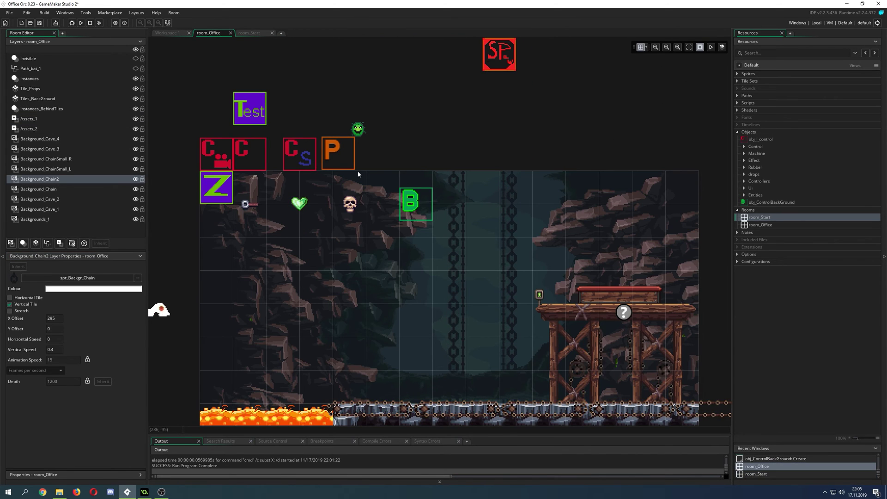
{"action": "left_click", "coordinate": [739, 211]}
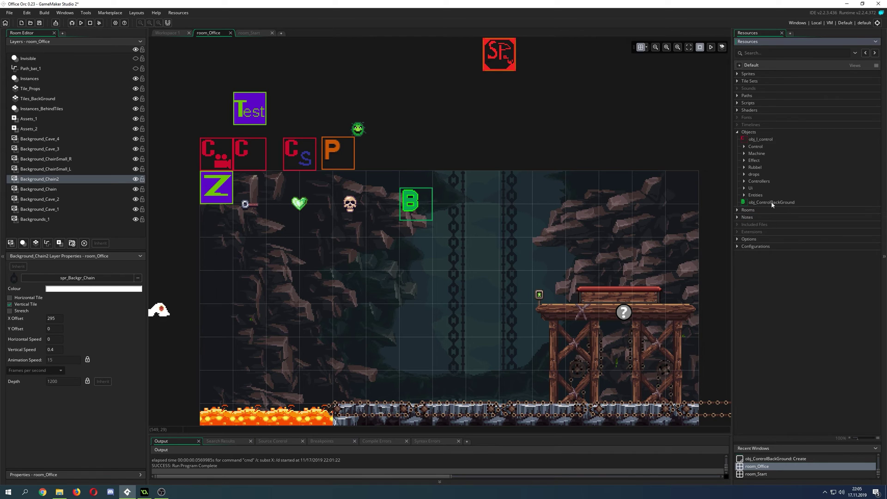
{"action": "double_click", "coordinate": [772, 203]}
{"action": "scroll", "coordinate": [509, 188], "scroll_direction": "up", "scroll_amount": 3, "text": "ctrl"}
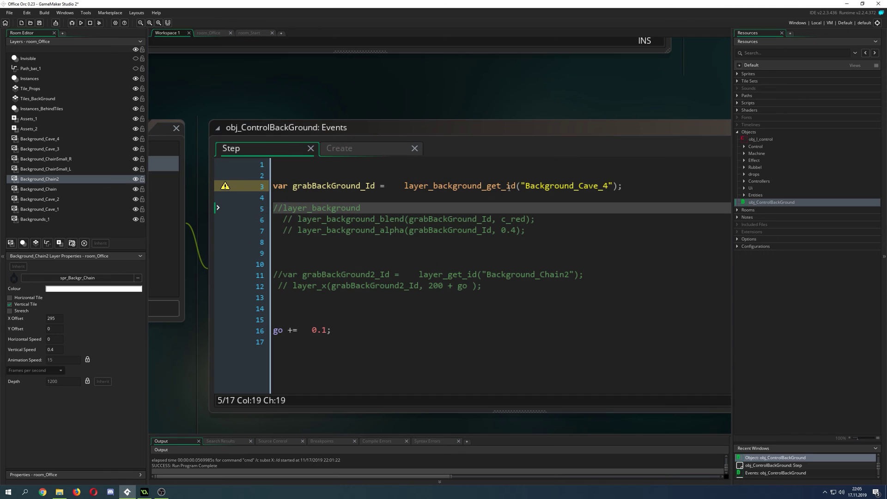
{"action": "scroll", "coordinate": [509, 187], "scroll_direction": "down", "scroll_amount": 2, "text": "ctrl"}
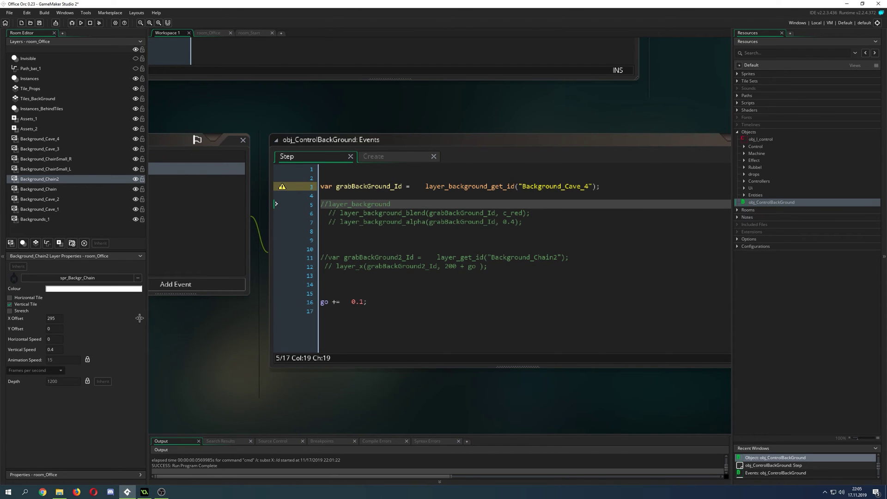
Rearrange the docks: narrow the room layers panel and hide Resources to widen the code editor.
{"action": "left_click_drag", "start_coordinate": [139, 318], "coordinate": [43, 325]}
{"action": "scroll", "coordinate": [295, 343], "scroll_direction": "up", "scroll_amount": 1, "text": "ctrl"}
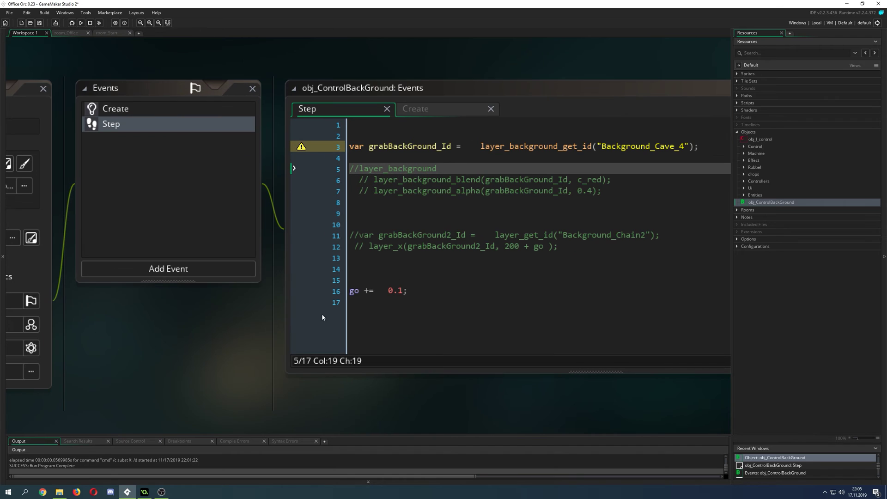
{"action": "left_click", "coordinate": [2, 54]}
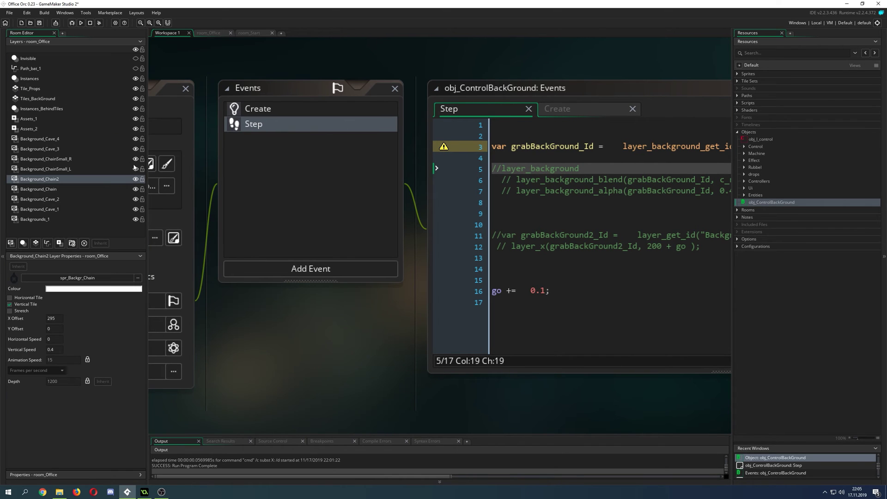
{"action": "left_click_drag", "start_coordinate": [147, 150], "coordinate": [97, 150]}
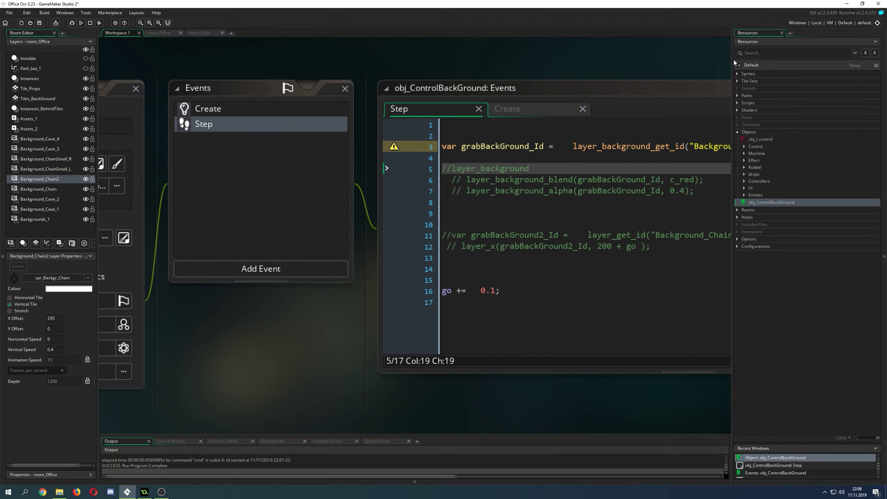
{"action": "left_click_drag", "start_coordinate": [734, 61], "coordinate": [869, 69]}
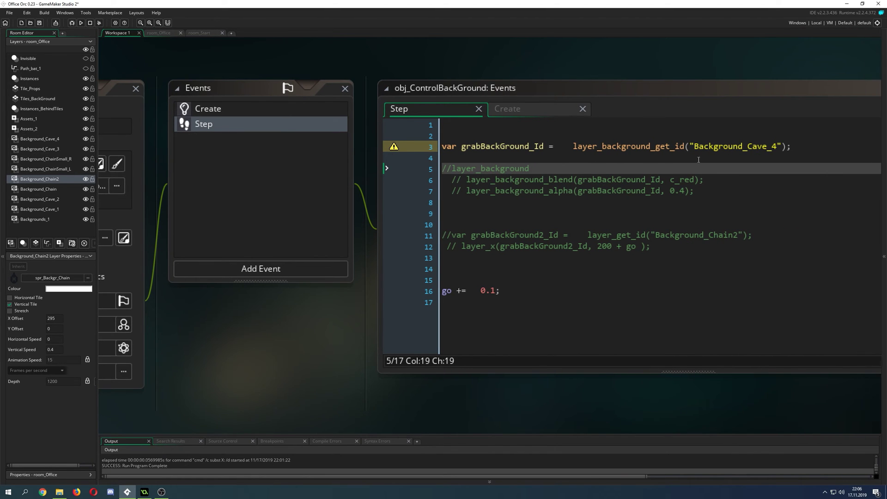
{"action": "middle_click_drag", "start_coordinate": [323, 344], "coordinate": [282, 344]}
Select the layer_background_get_id call and its Background_Cave_4 layer name on Step code line 3.
{"action": "left_click", "coordinate": [503, 146]}
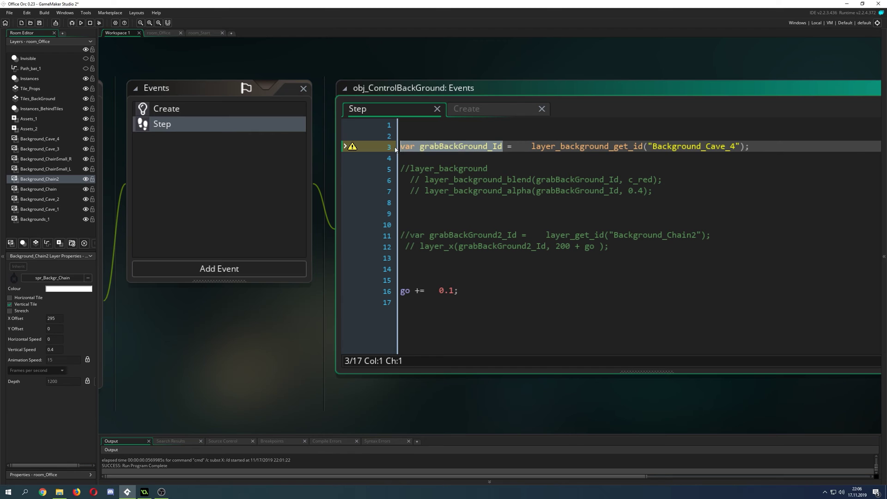
{"action": "left_click", "coordinate": [461, 159]}
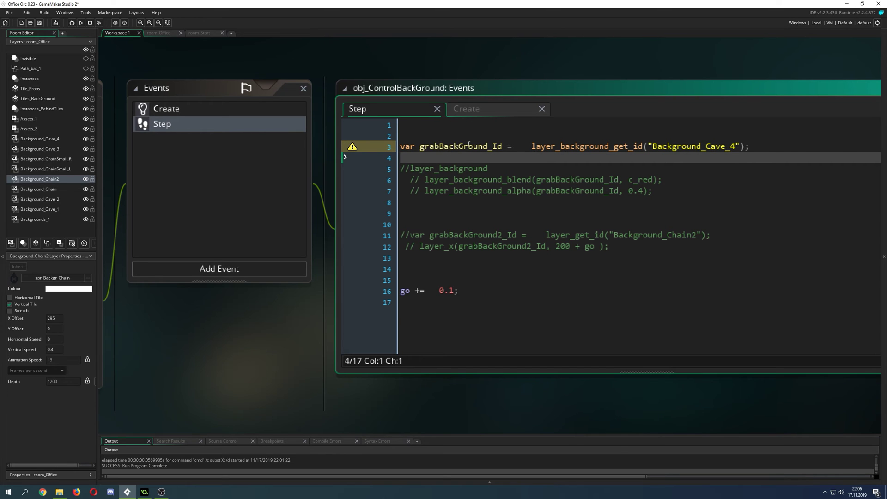
{"action": "left_click_drag", "start_coordinate": [532, 146], "coordinate": [645, 150]}
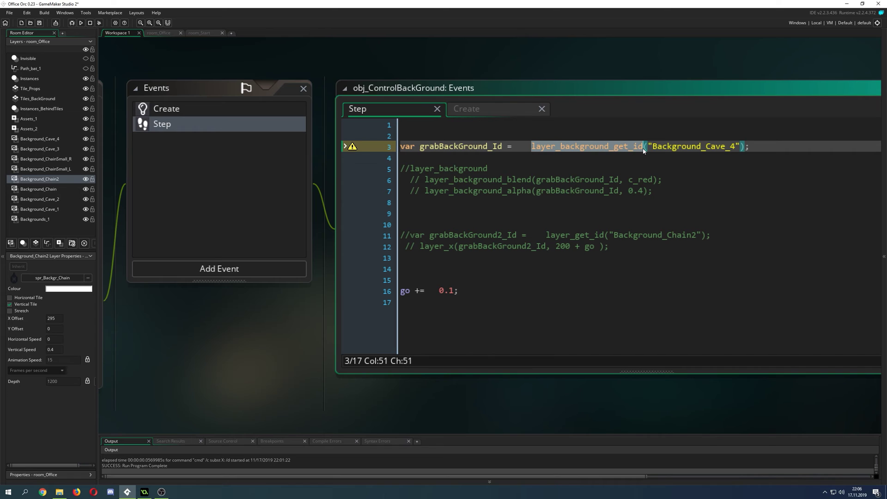
{"action": "left_click", "coordinate": [742, 146]}
{"action": "key", "text": "Left"}
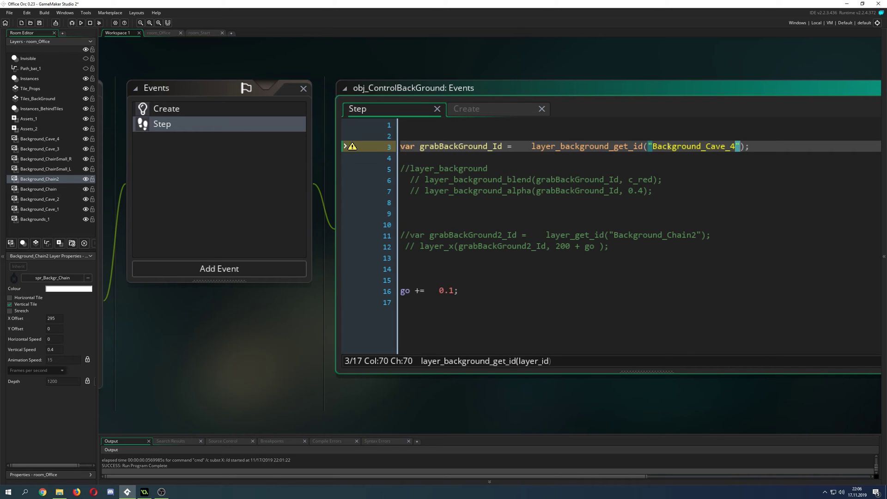
{"action": "left_click", "coordinate": [651, 147]}
{"action": "double_click", "coordinate": [694, 148]}
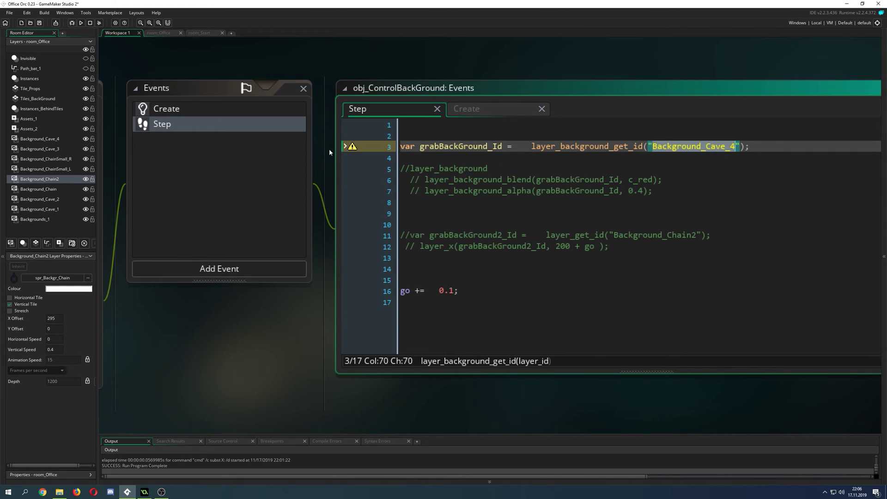
Toggle Background_Cave_4's visibility in room_Office to confirm it, then return to the code and save.
{"action": "left_click", "coordinate": [51, 142]}
{"action": "left_click", "coordinate": [86, 138]}
{"action": "left_click", "coordinate": [85, 138]}
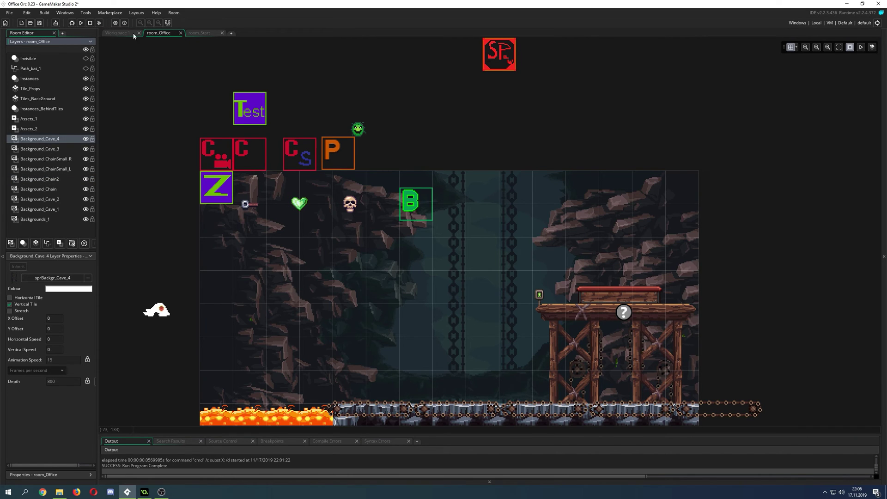
{"action": "left_click", "coordinate": [116, 34]}
{"action": "key", "text": "ctrl+s"}
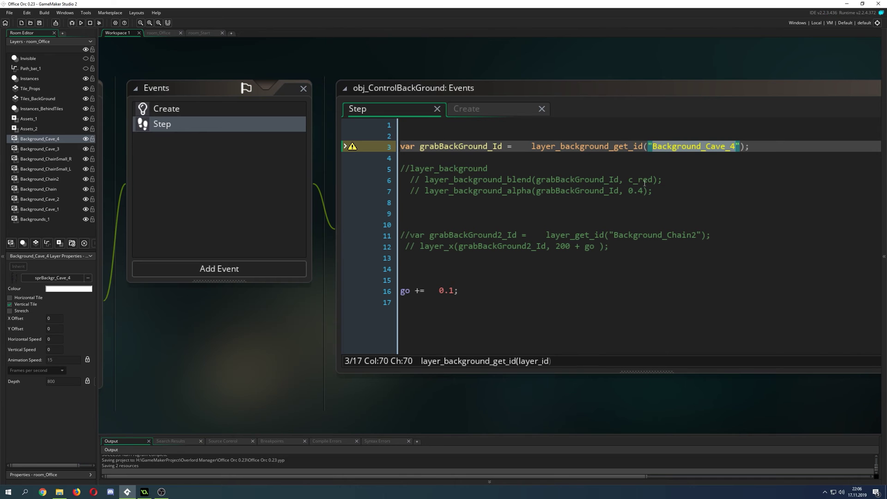
Uncomment the layer_background_blend and layer_background_alpha lines 6–7 and save the project.
{"action": "left_click", "coordinate": [418, 180]}
{"action": "key", "text": "Right"}
{"action": "key", "text": "BackSpace"}
{"action": "key", "text": "BackSpace"}
{"action": "key", "text": "Down"}
{"action": "key", "text": "Delete"}
{"action": "key", "text": "Delete"}
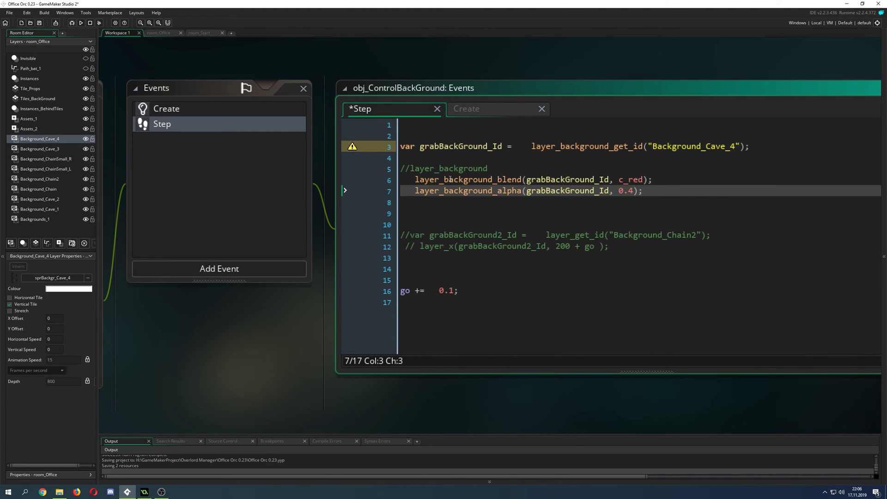
{"action": "key", "text": "ctrl+s"}
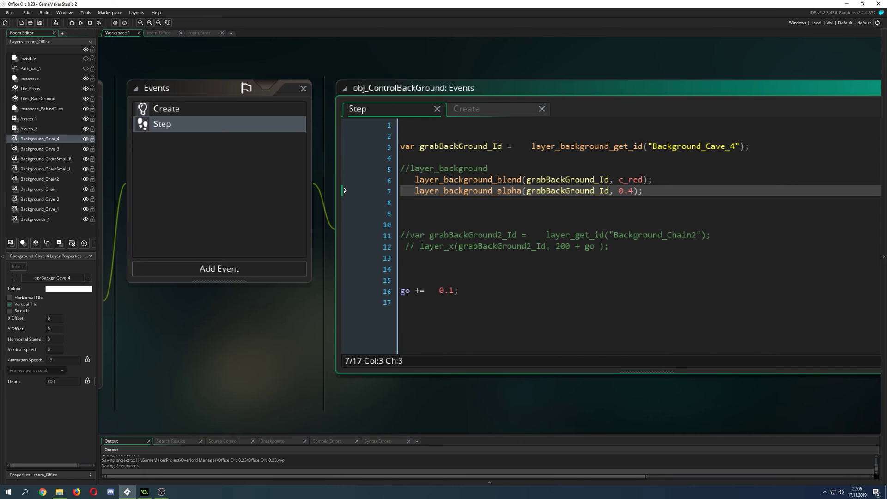
Check layer_background_blend's signature and start a test layer_background call on a new line 8.
{"action": "left_click", "coordinate": [506, 180]}
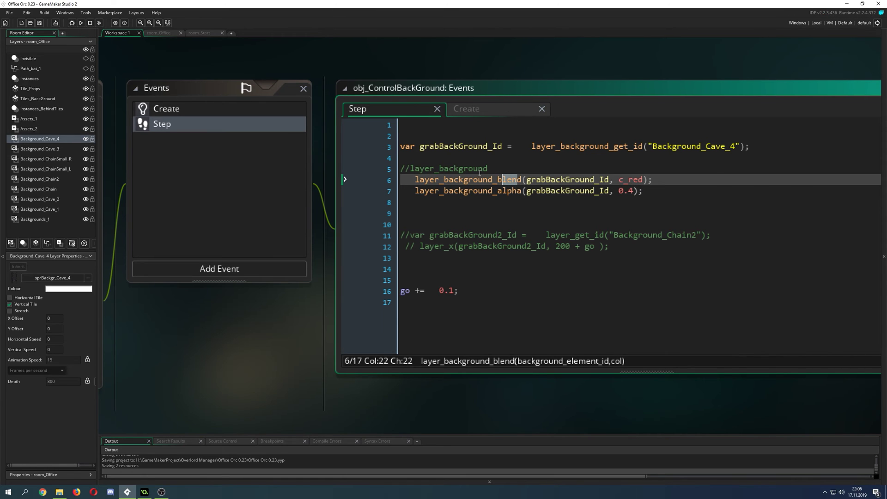
{"action": "left_click_drag", "start_coordinate": [488, 170], "coordinate": [417, 173]}
{"action": "key", "text": "ctrl+c"}
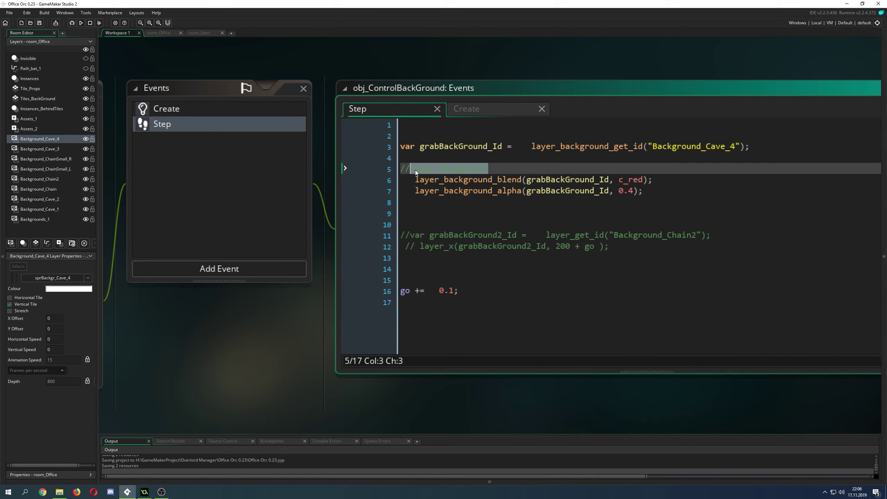
{"action": "left_click", "coordinate": [656, 192]}
{"action": "key", "text": "Return"}
{"action": "key", "text": "ctrl+v"}
{"action": "key", "text": "BackSpace"}
Browse the layer_background autocomplete suggestions, then delete the unfinished line 8.
{"action": "key", "text": "Down"}
{"action": "key", "text": "Down"}
{"action": "key", "text": "Down"}
{"action": "key", "text": "Down"}
{"action": "key", "text": "Down"}
{"action": "key", "text": "Down"}
{"action": "key", "text": "Down"}
{"action": "key", "text": "Down"}
{"action": "key", "text": "Up"}
{"action": "key", "text": "Up"}
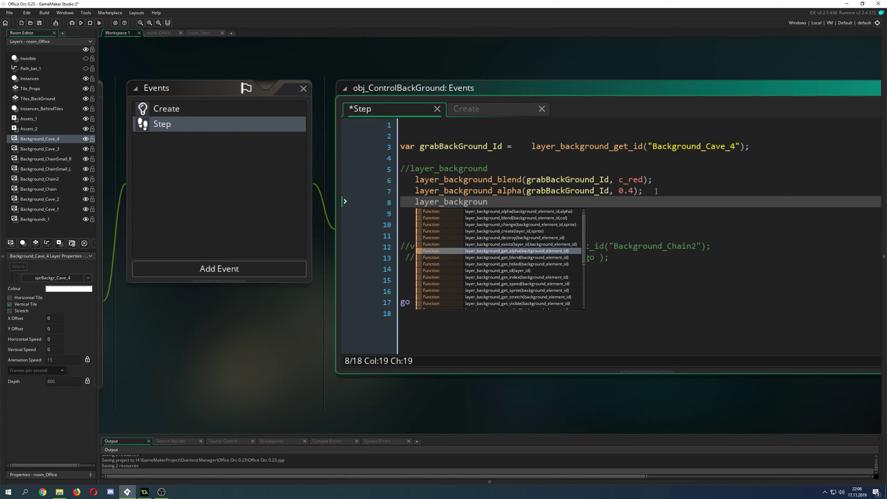
{"action": "key", "text": "Up"}
{"action": "key", "text": "Up"}
{"action": "key", "text": "Up"}
{"action": "key", "text": "Up"}
{"action": "key", "text": "Down"}
{"action": "key", "text": "Down"}
{"action": "key", "text": "Down"}
{"action": "key", "text": "Down"}
{"action": "key", "text": "Down"}
{"action": "key", "text": "Down"}
{"action": "key", "text": "Down"}
{"action": "key", "text": "Down"}
{"action": "key", "text": "Down"}
{"action": "key", "text": "Down"}
{"action": "key", "text": "Down"}
{"action": "key", "text": "Down"}
{"action": "key", "text": "Down"}
{"action": "key", "text": "Down"}
{"action": "key", "text": "Down"}
{"action": "key", "text": "Down"}
{"action": "key", "text": "Down"}
{"action": "key", "text": "Down"}
{"action": "key", "text": "Down"}
{"action": "key", "text": "Down"}
{"action": "key", "text": "Down"}
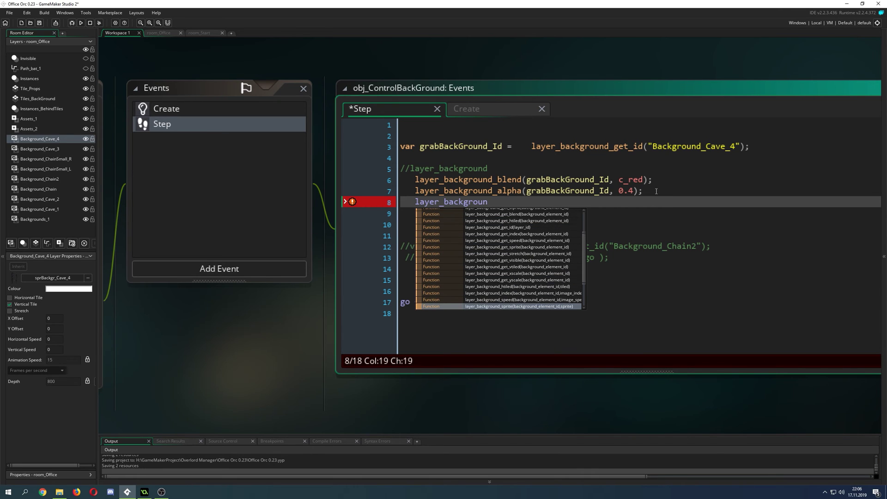
{"action": "key", "text": "Up"}
{"action": "key", "text": "Up"}
{"action": "key", "text": "Up"}
{"action": "key", "text": "Up"}
{"action": "key", "text": "Up"}
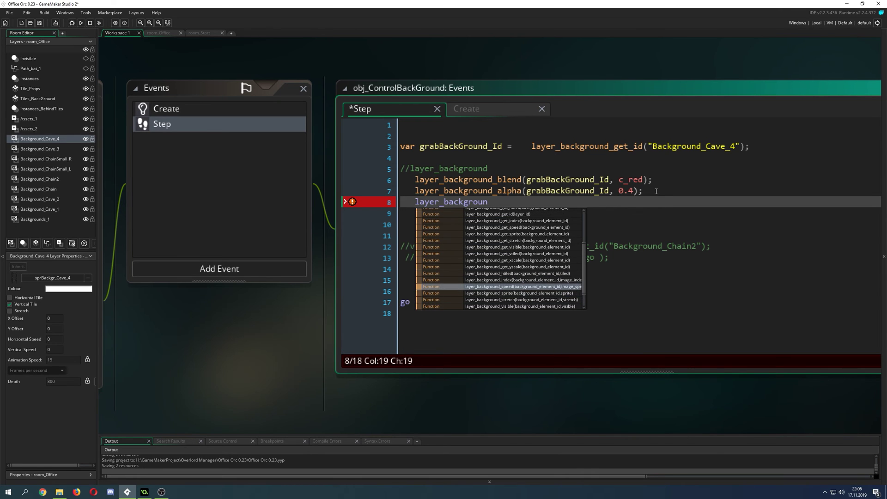
{"action": "key", "text": "Down"}
{"action": "key", "text": "Down"}
{"action": "key", "text": "Down"}
{"action": "key", "text": "Down"}
{"action": "key", "text": "Down"}
{"action": "key", "text": "Down"}
{"action": "key", "text": "Up"}
{"action": "key", "text": "Up"}
{"action": "key", "text": "Up"}
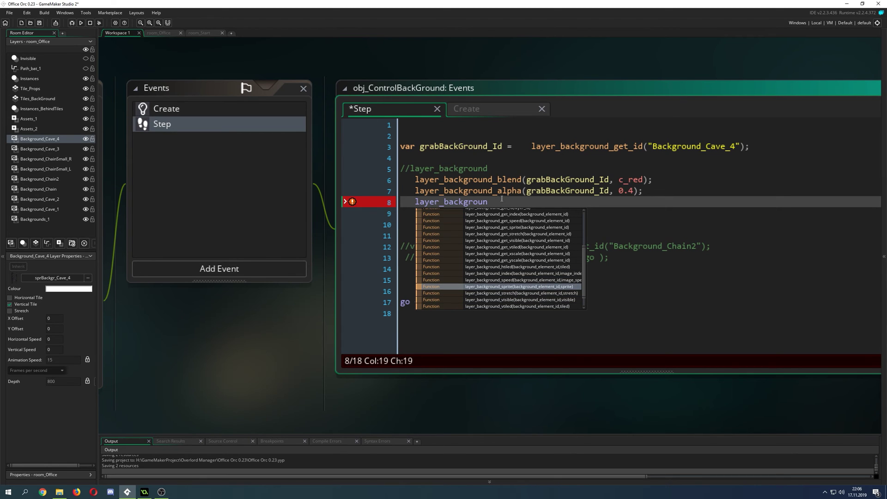
{"action": "key", "text": "Escape"}
{"action": "key", "text": "shift+Home"}
{"action": "key", "text": "BackSpace"}
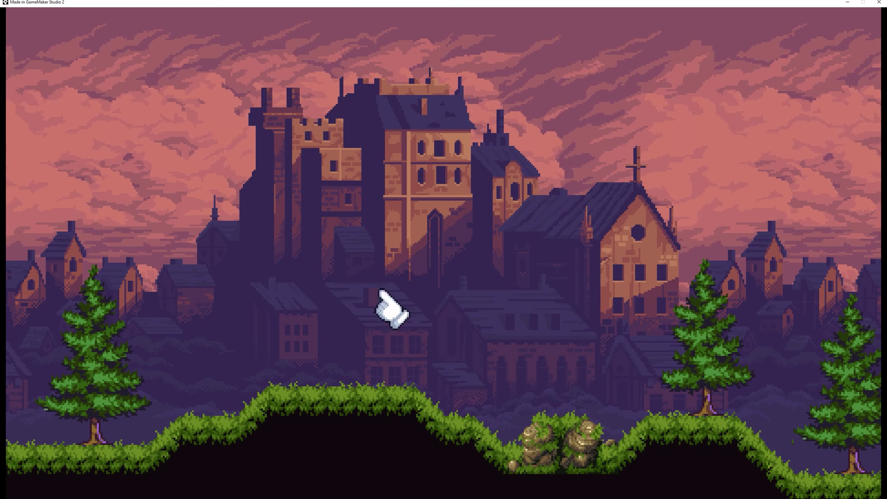
Close the running game window to end the test run.
{"action": "left_click", "coordinate": [879, 2]}
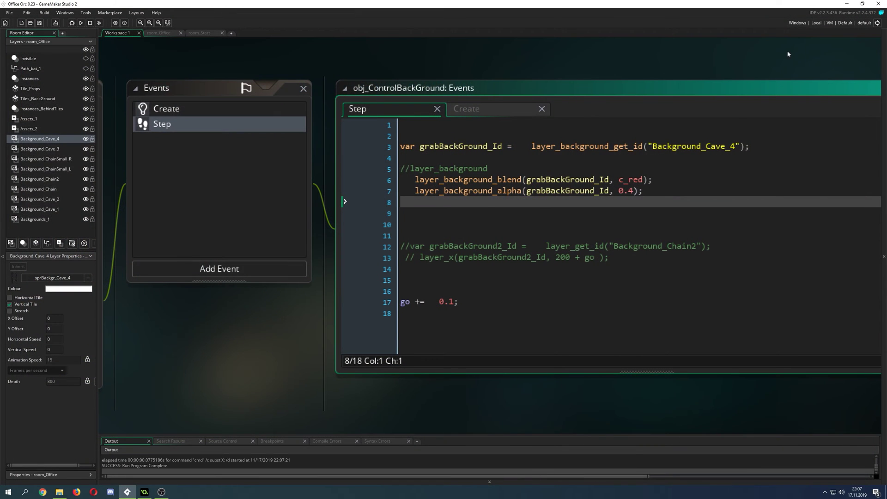
Move room_Office above room_Start in the Rooms folder, confirm, and run the game with F5.
{"action": "left_click", "coordinate": [885, 87]}
{"action": "left_click", "coordinate": [737, 210]}
{"action": "left_click_drag", "start_coordinate": [757, 226], "coordinate": [791, 217]}
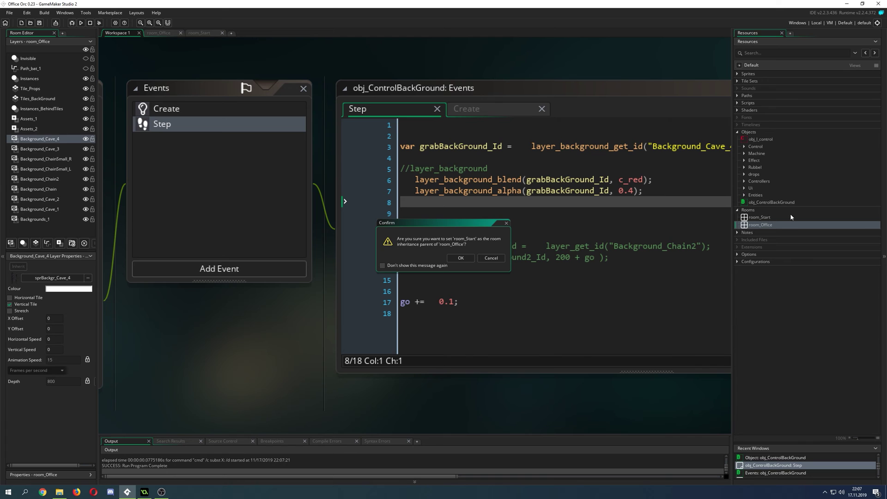
{"action": "key", "text": "Return"}
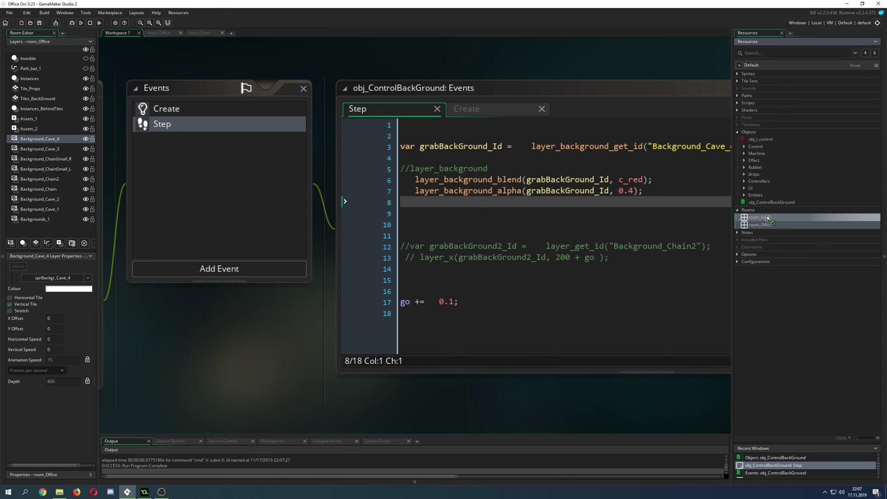
{"action": "key", "text": "F5"}
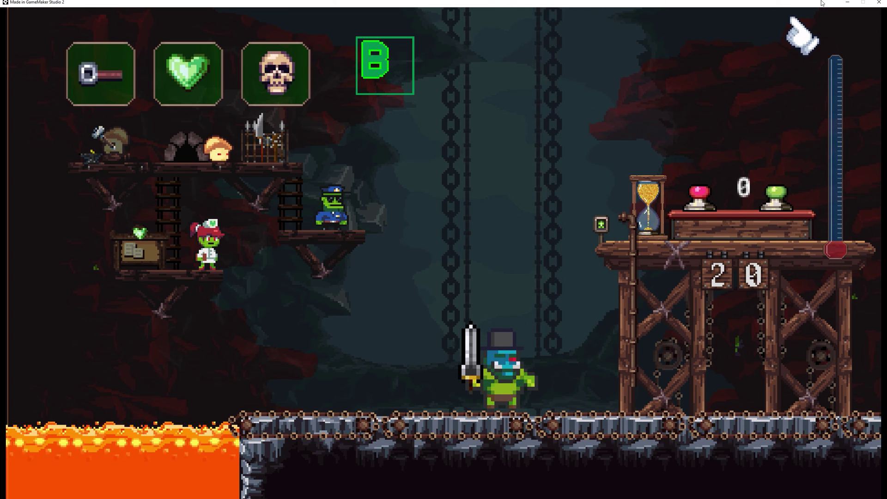
{"action": "left_click", "coordinate": [508, 345]}
{"action": "left_click", "coordinate": [479, 362]}
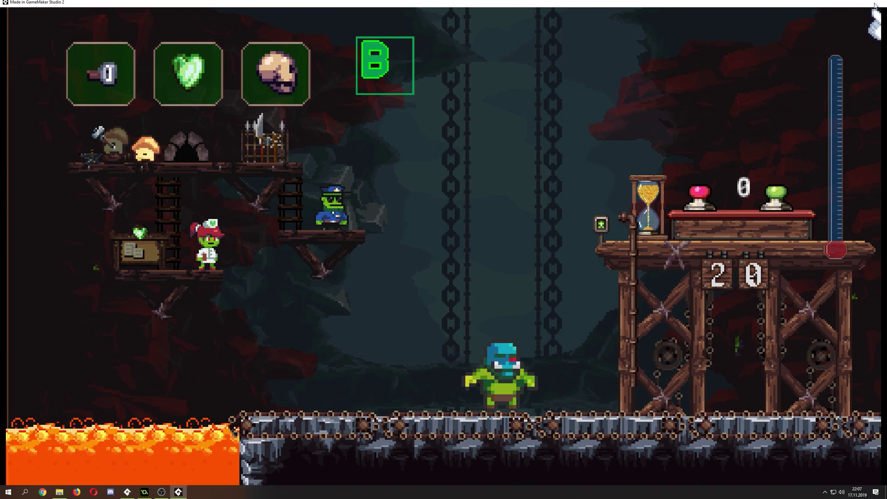
{"action": "left_click", "coordinate": [875, 3]}
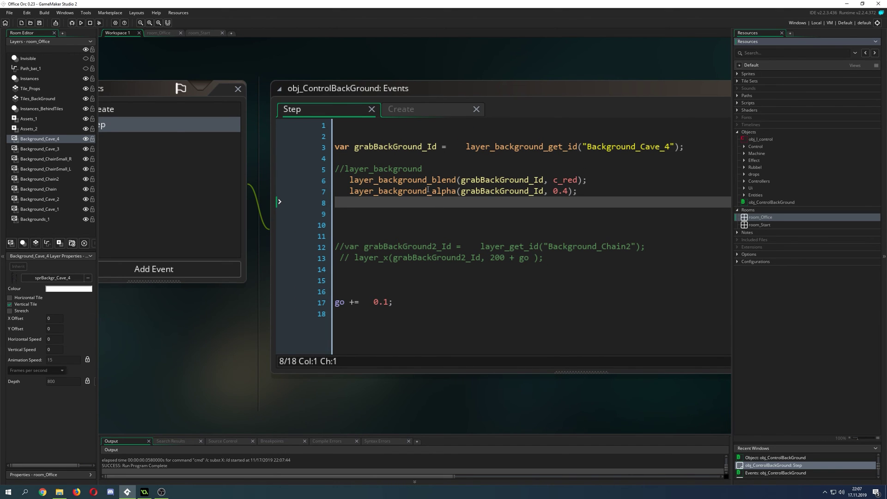
Uncomment lines 12–13 so layer_x offsets Background_Chain2 by 200 + go, and save.
{"action": "left_click_drag", "start_coordinate": [466, 146], "coordinate": [495, 146]}
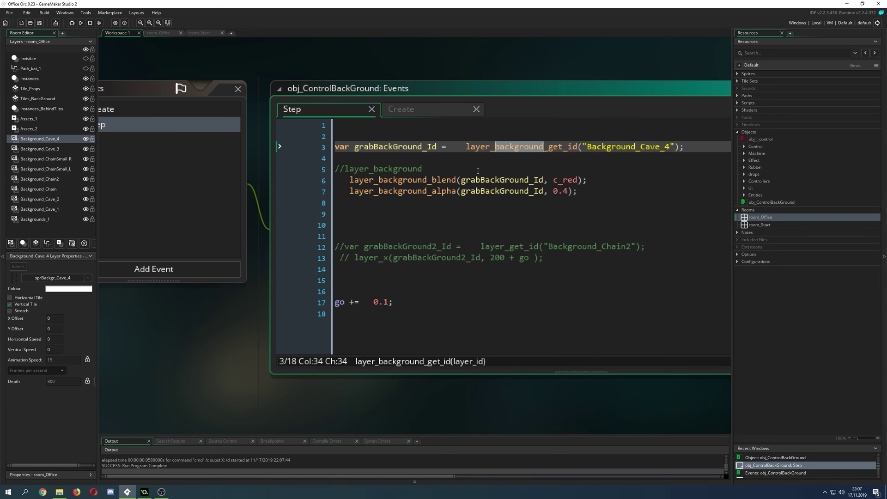
{"action": "left_click", "coordinate": [344, 247]}
{"action": "key", "text": "BackSpace"}
{"action": "key", "text": "BackSpace"}
{"action": "left_click", "coordinate": [349, 257]}
{"action": "key", "text": "BackSpace"}
{"action": "key", "text": "BackSpace"}
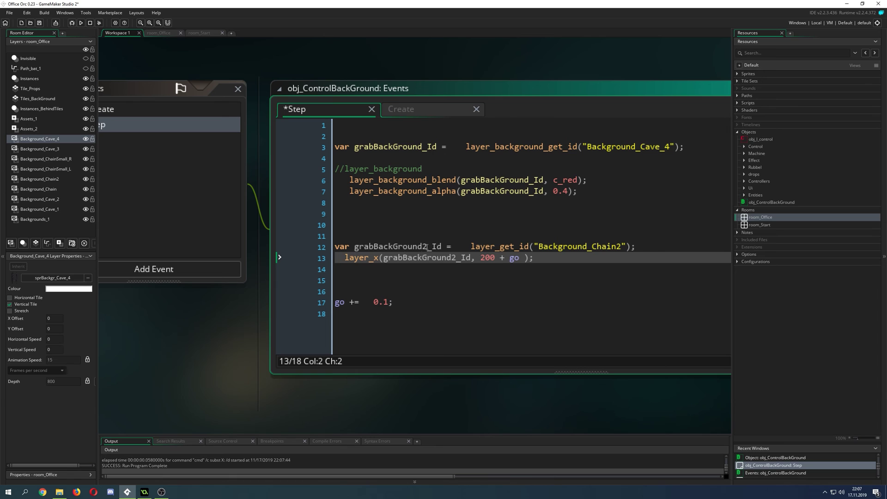
{"action": "key", "text": "ctrl+s"}
{"action": "left_click_drag", "start_coordinate": [530, 246], "coordinate": [472, 247]}
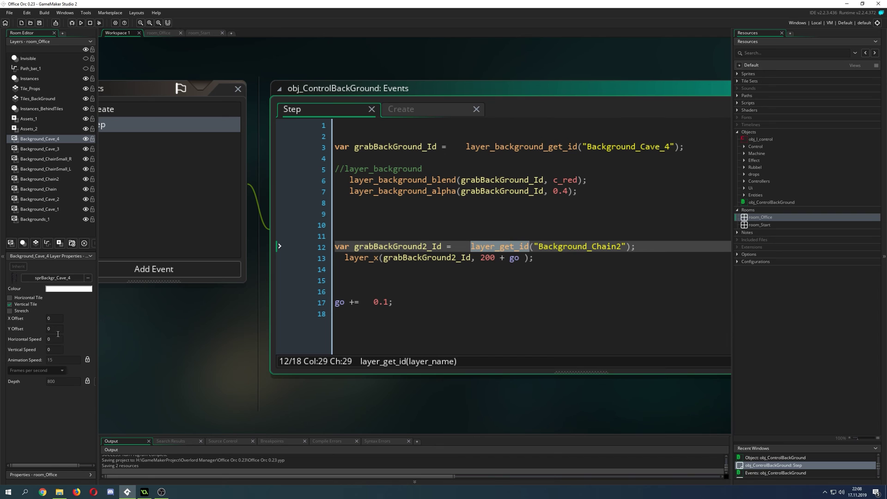
{"action": "left_click", "coordinate": [36, 140]}
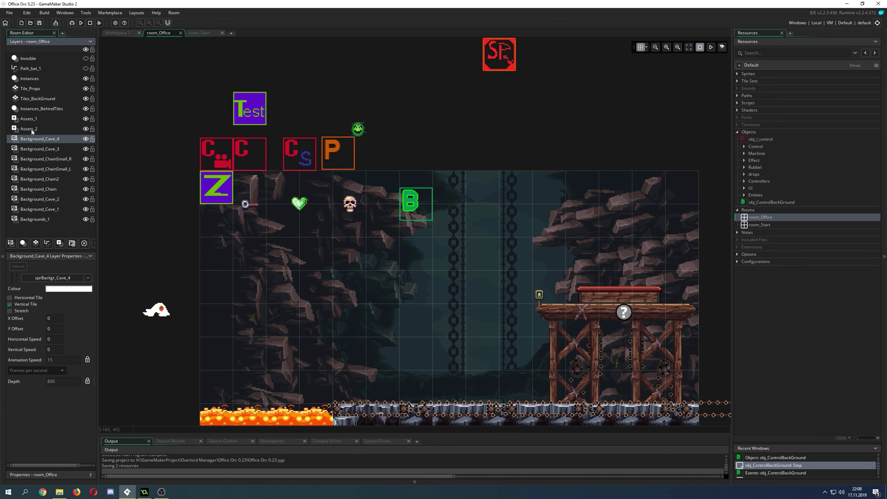
{"action": "left_click", "coordinate": [32, 129]}
{"action": "left_click", "coordinate": [33, 110]}
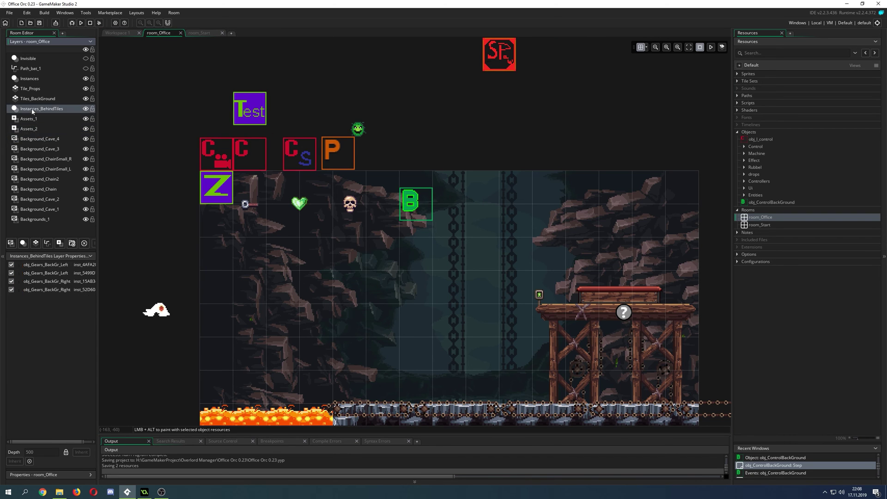
{"action": "left_click", "coordinate": [42, 119]}
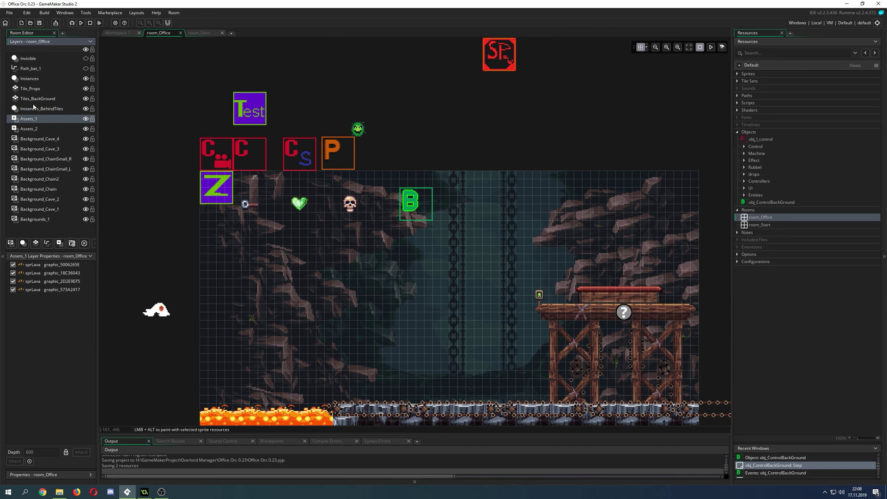
{"action": "left_click", "coordinate": [27, 100]}
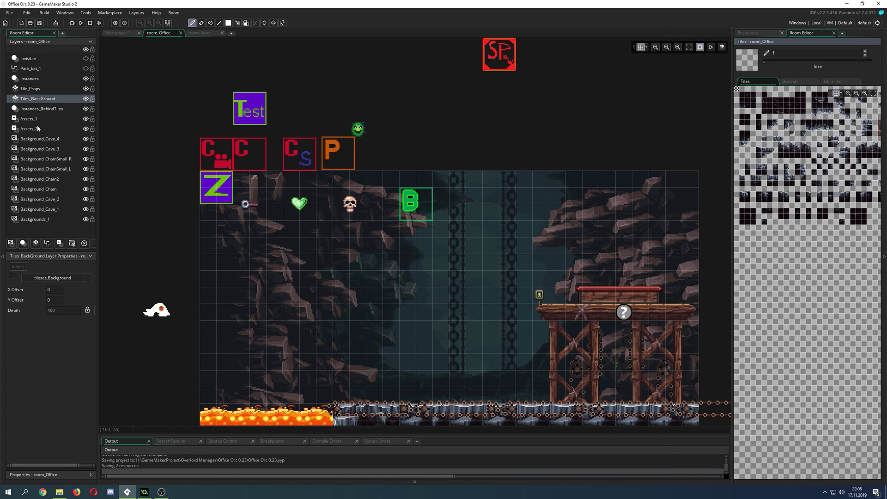
{"action": "left_click", "coordinate": [763, 34]}
{"action": "double_click", "coordinate": [768, 203]}
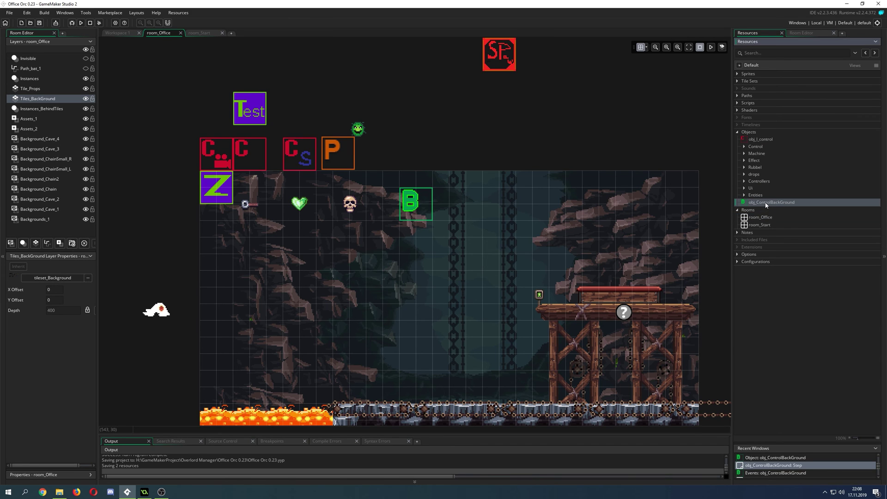
{"action": "scroll", "coordinate": [442, 245], "scroll_direction": "up", "scroll_amount": 3, "text": "ctrl"}
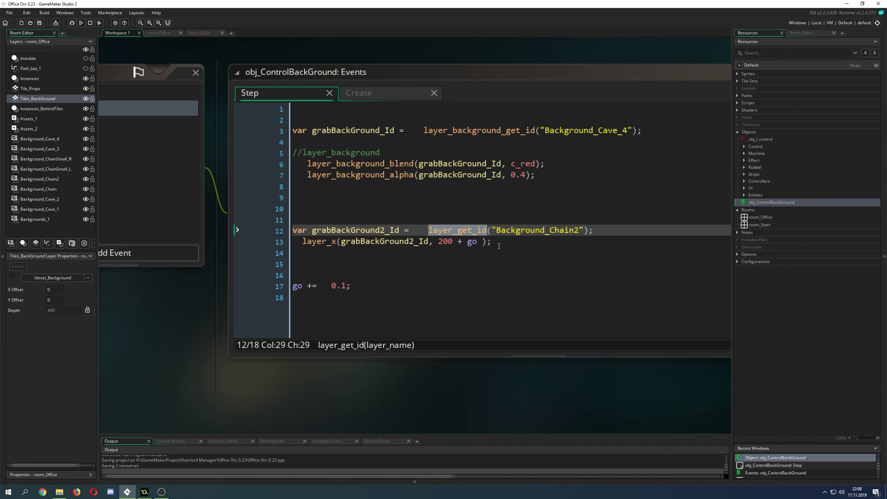
{"action": "left_click", "coordinate": [498, 243]}
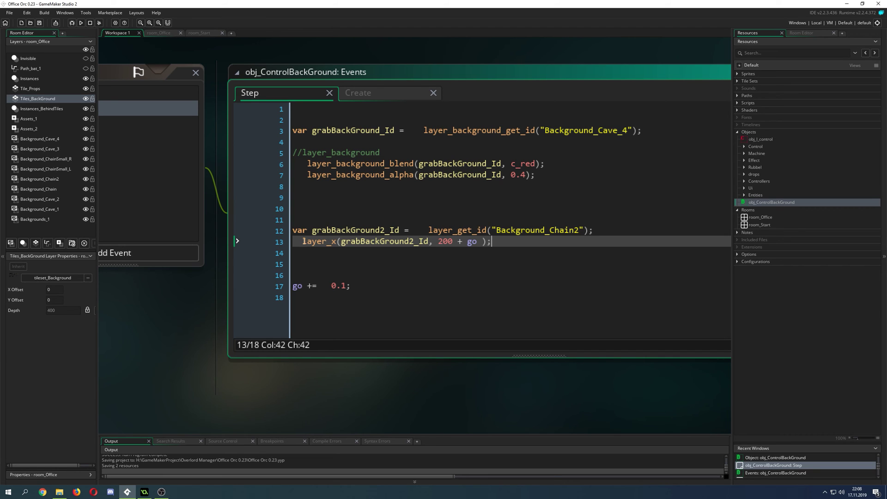
{"action": "left_click", "coordinate": [308, 242]}
{"action": "key", "text": "Left"}
{"action": "left_click", "coordinate": [449, 258]}
{"action": "double_click", "coordinate": [443, 242]}
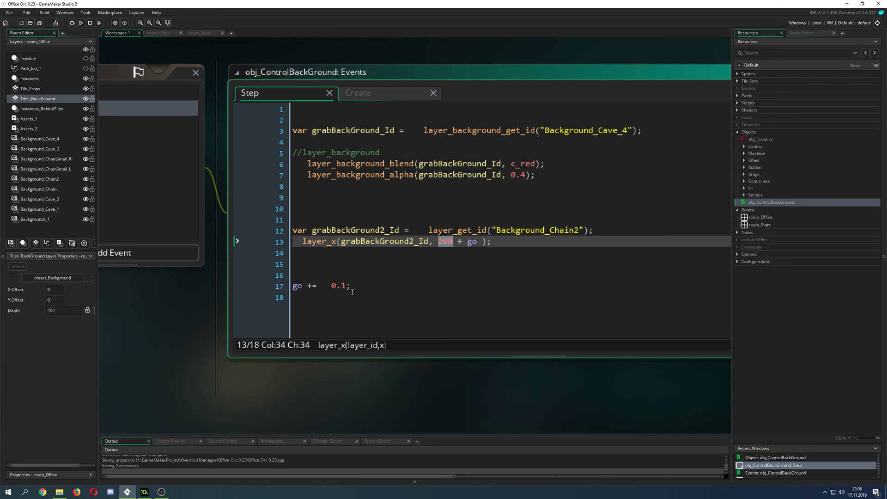
{"action": "left_click", "coordinate": [296, 286]}
{"action": "left_click", "coordinate": [383, 288]}
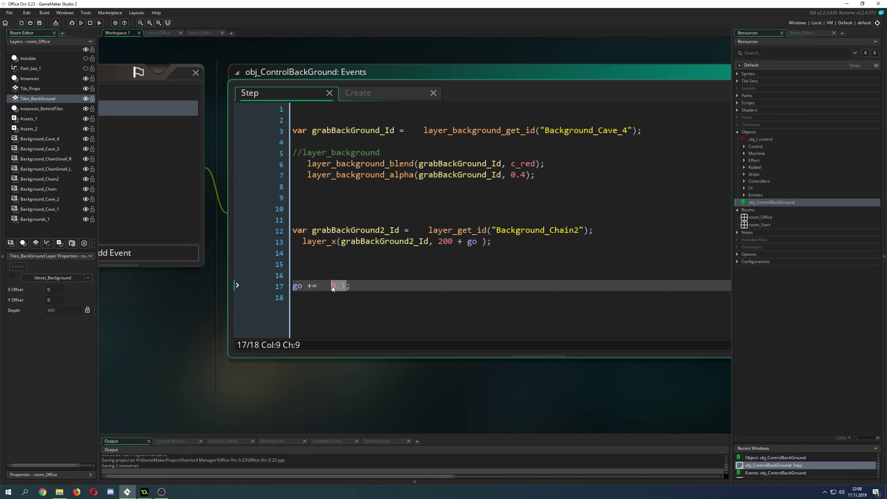
{"action": "scroll", "coordinate": [388, 290], "scroll_direction": "up", "scroll_amount": 1, "text": "ctrl"}
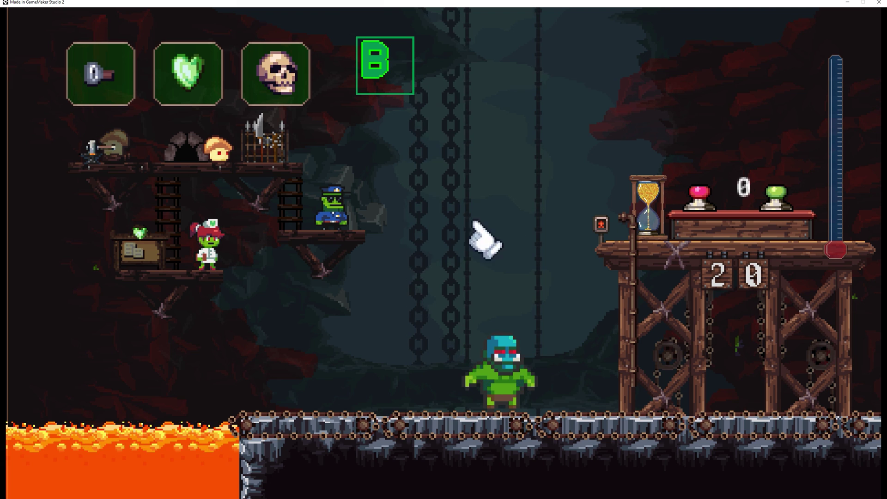
{"action": "left_click", "coordinate": [880, 4]}
{"action": "left_click_drag", "start_coordinate": [519, 116], "coordinate": [439, 118]}
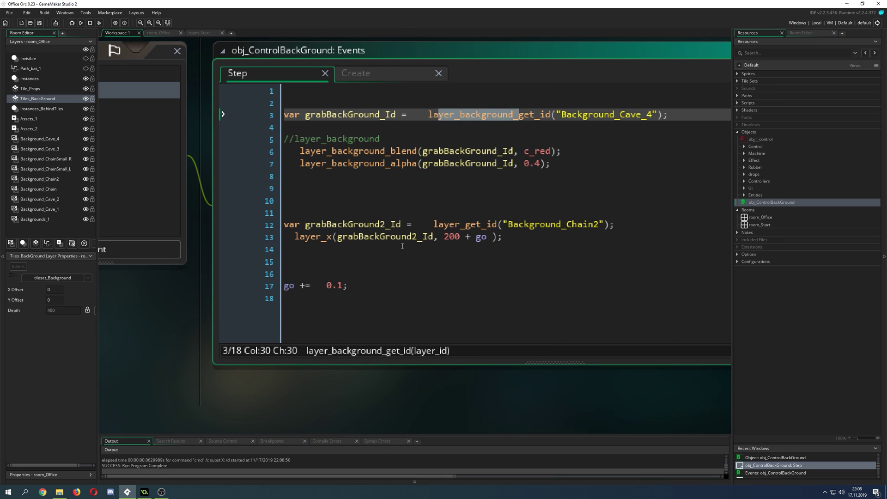
{"action": "left_click_drag", "start_coordinate": [501, 236], "coordinate": [298, 241]}
{"action": "left_click", "coordinate": [321, 240]}
{"action": "left_click", "coordinate": [454, 237]}
{"action": "left_click", "coordinate": [413, 249]}
{"action": "scroll", "coordinate": [414, 250], "scroll_direction": "down", "scroll_amount": 1, "text": "ctrl"}
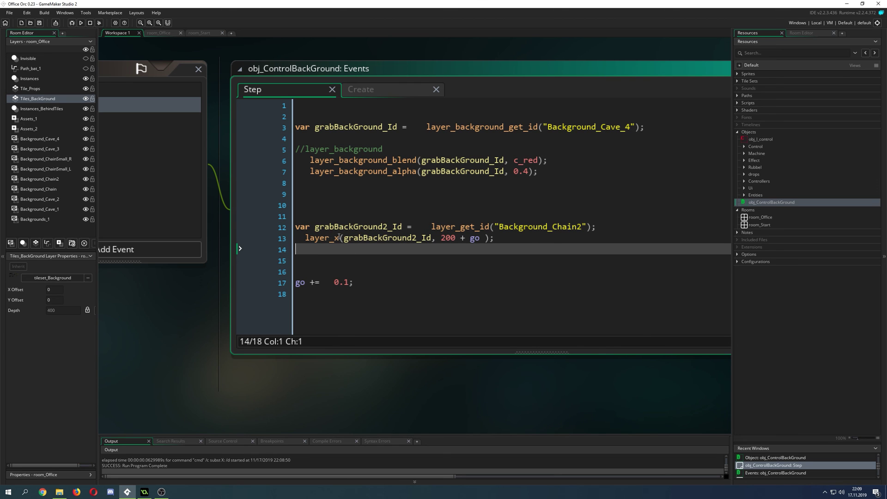
{"action": "left_click", "coordinate": [300, 237]}
{"action": "left_click", "coordinate": [311, 238]}
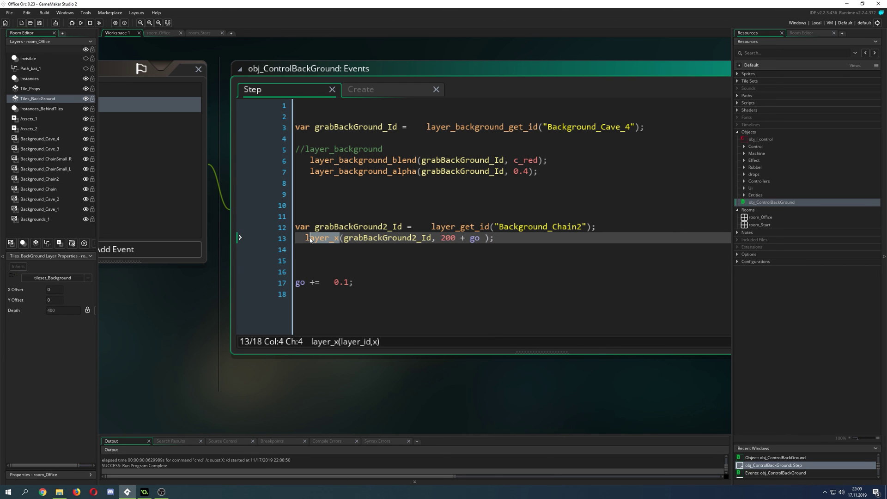
{"action": "left_click", "coordinate": [344, 251]}
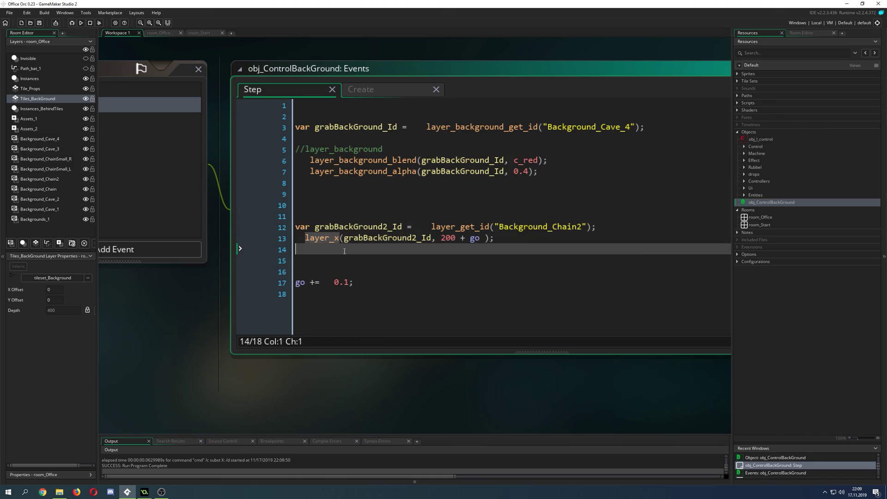